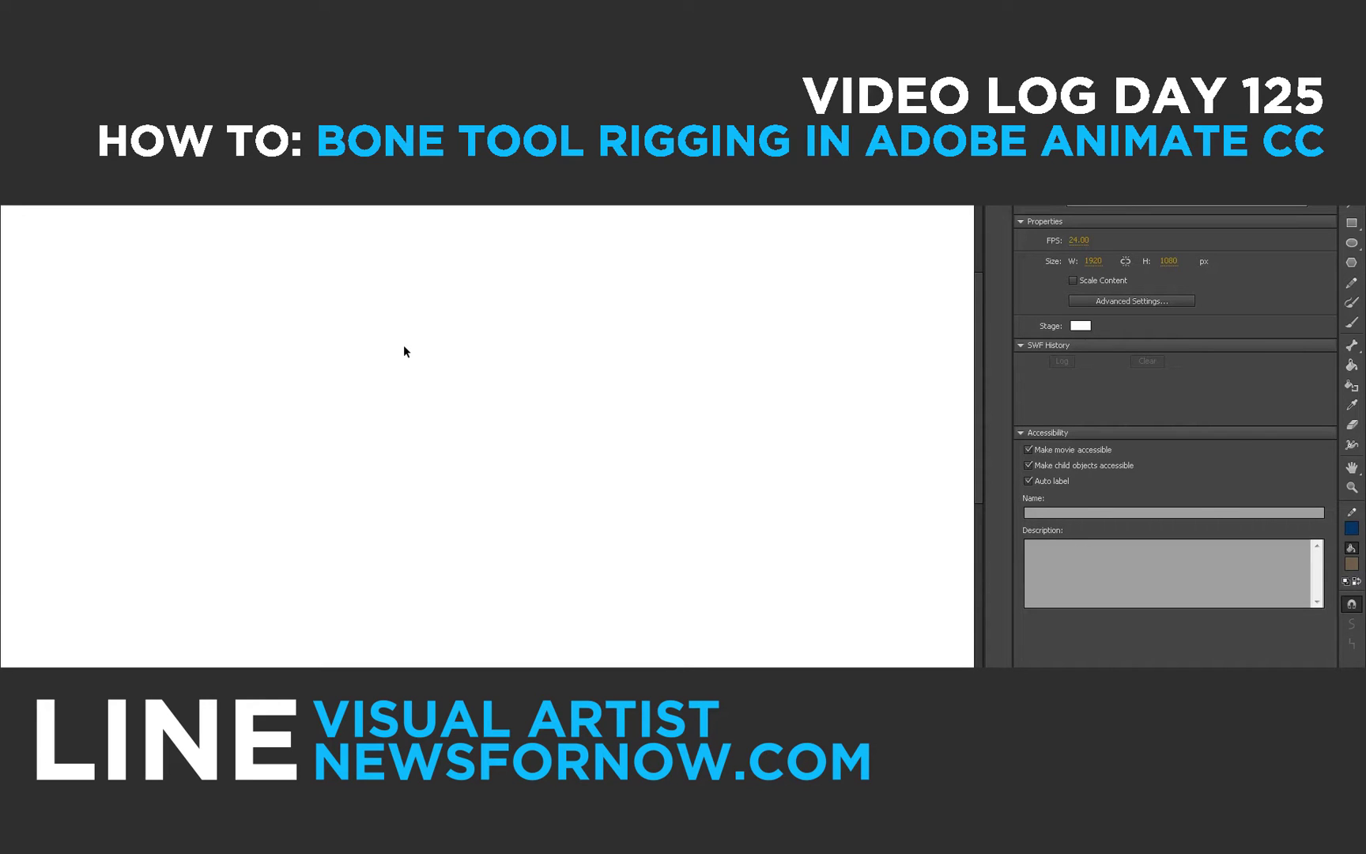
On frame 1, brush two overlapping brown ovals above a larger brown circle
key("b")
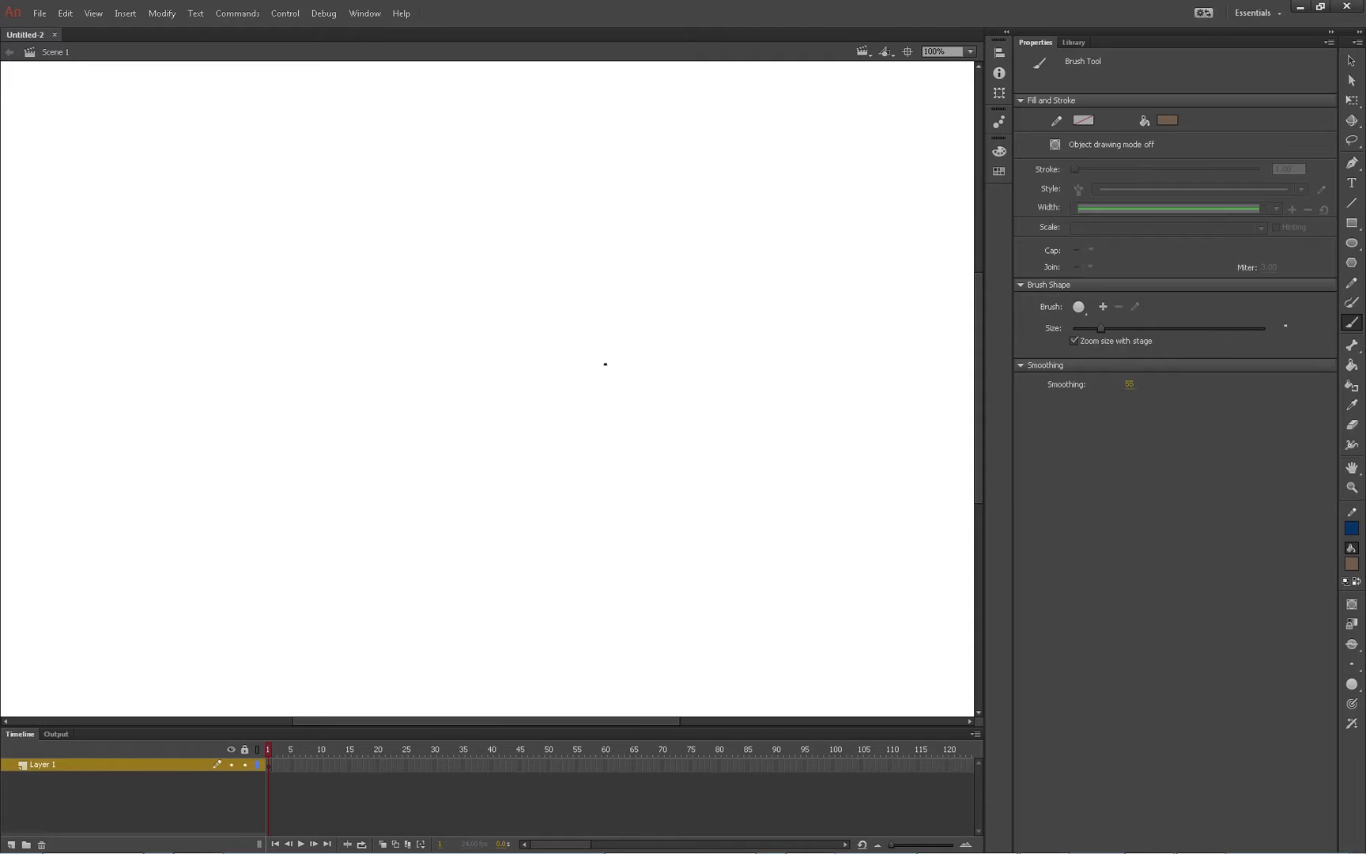
left_click(129, 762)
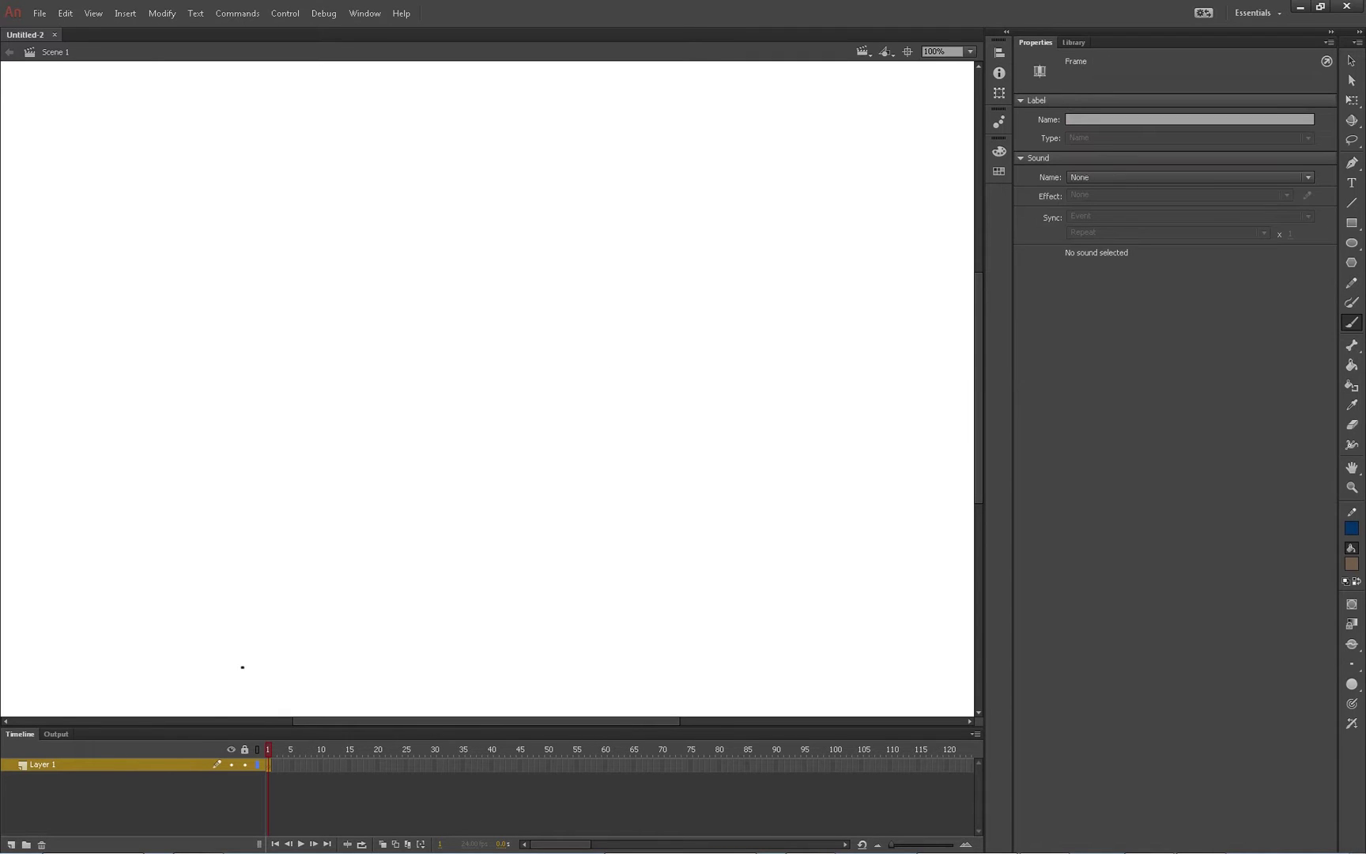
left_click(569, 421)
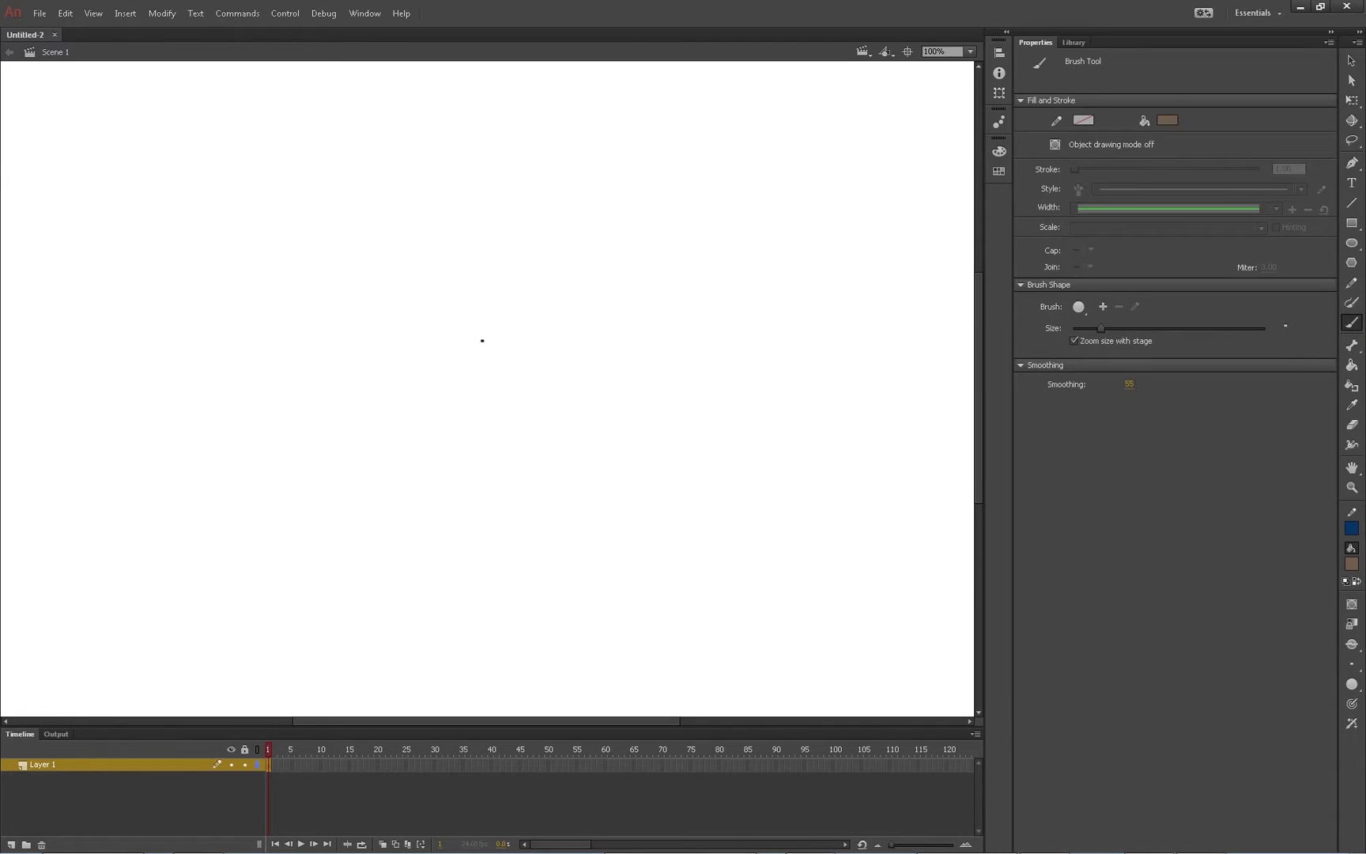
mouse_move(488, 334)
left_mouse_down()
mouse_move(433, 391)
mouse_move(492, 375)
mouse_move(488, 333)
mouse_move(509, 320)
mouse_move(543, 347)
mouse_move(542, 394)
mouse_move(484, 392)
mouse_move(434, 412)
mouse_move(469, 469)
mouse_move(540, 438)
mouse_move(547, 397)
left_mouse_up()
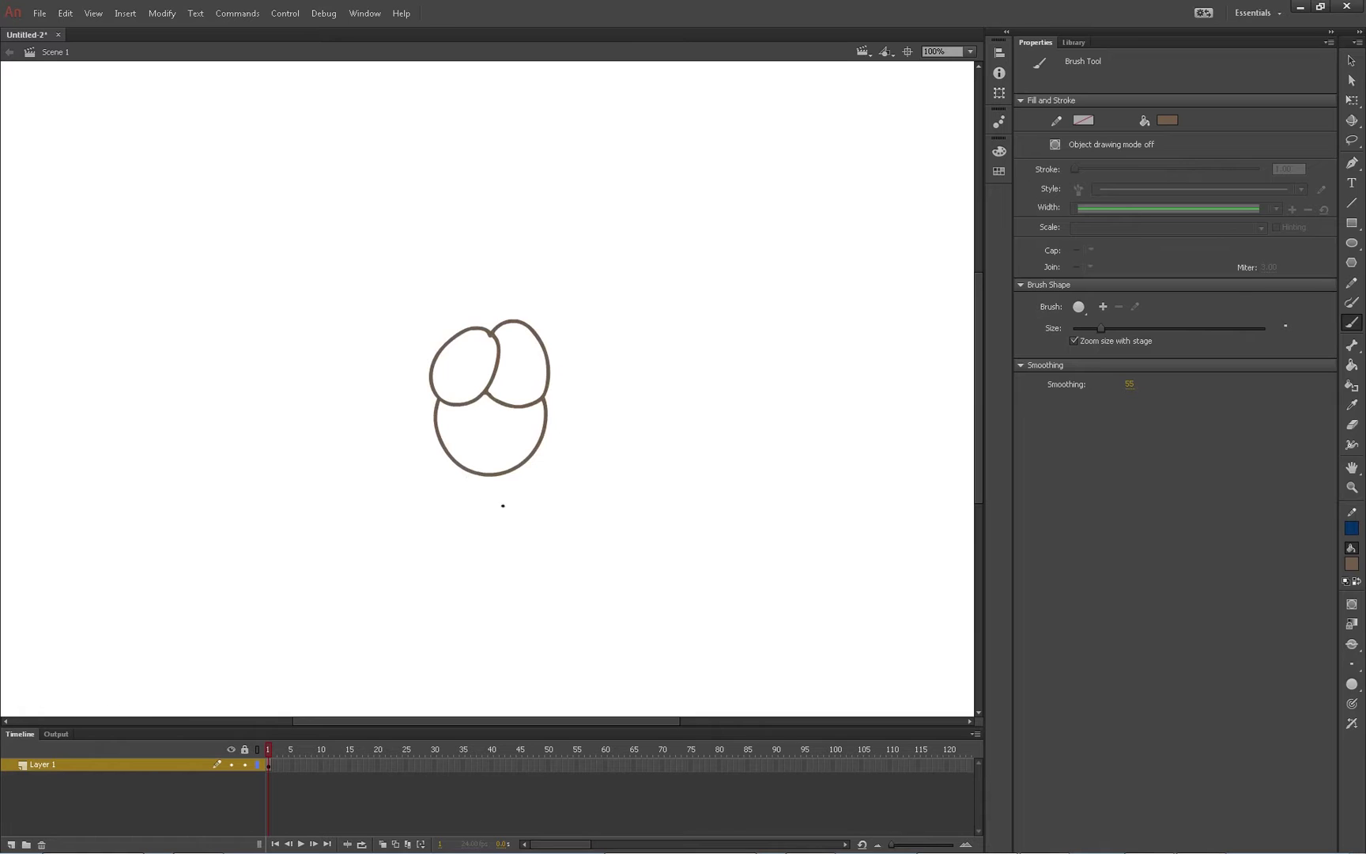
Fill the two upper ovals with dark green using the Paint Bucket
left_click(1352, 563)
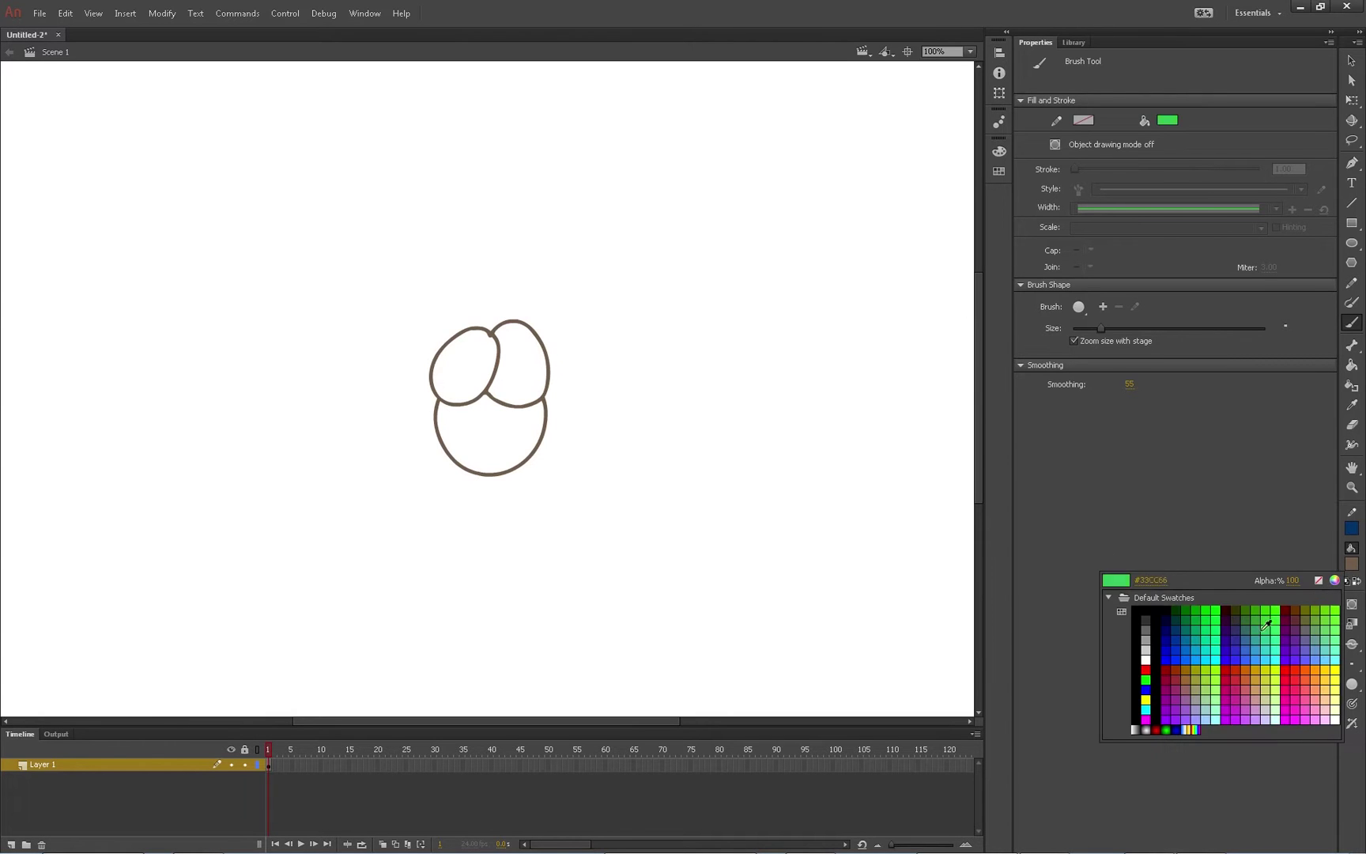
left_click(1195, 608)
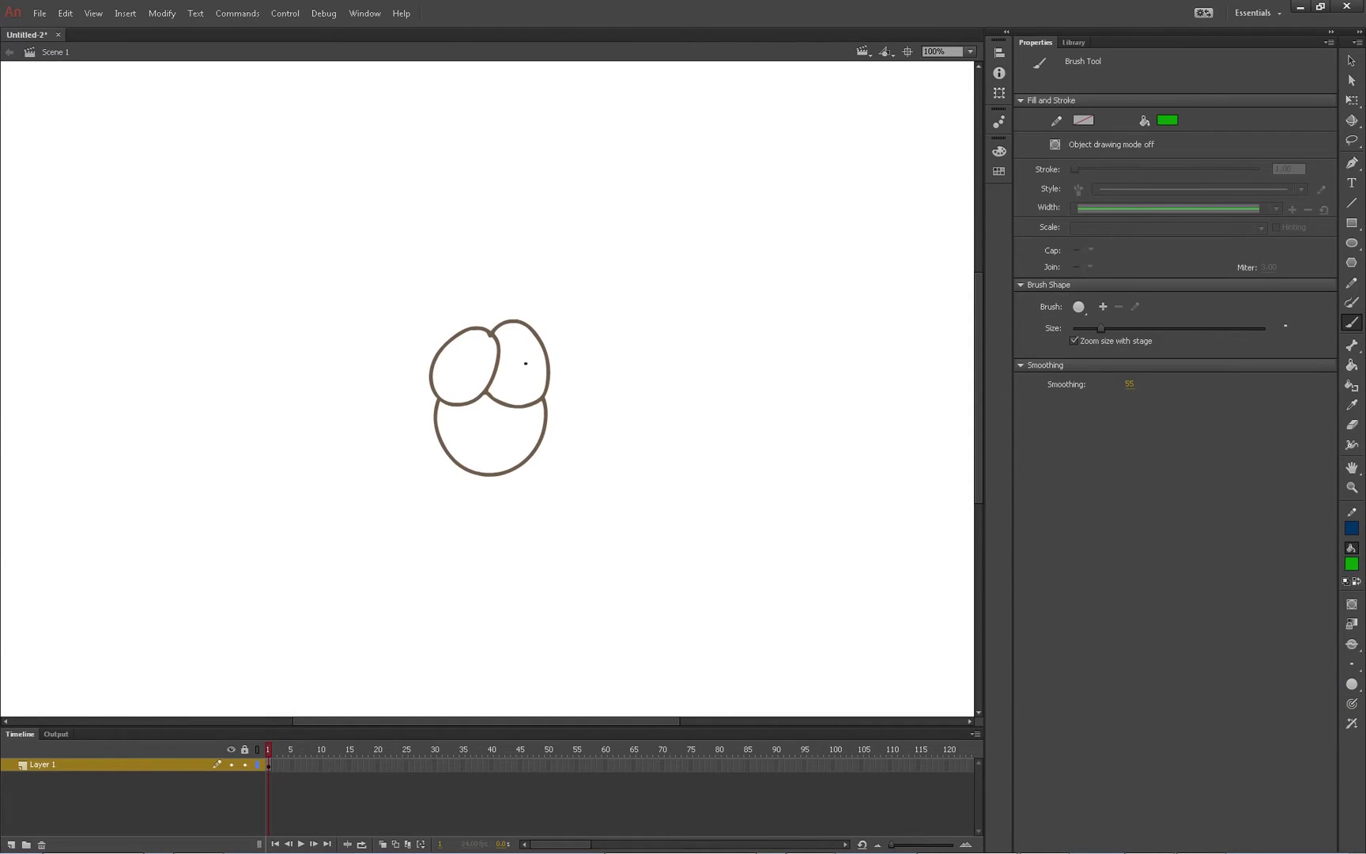
left_click(529, 369)
key("k")
left_click(516, 388)
left_click(471, 369)
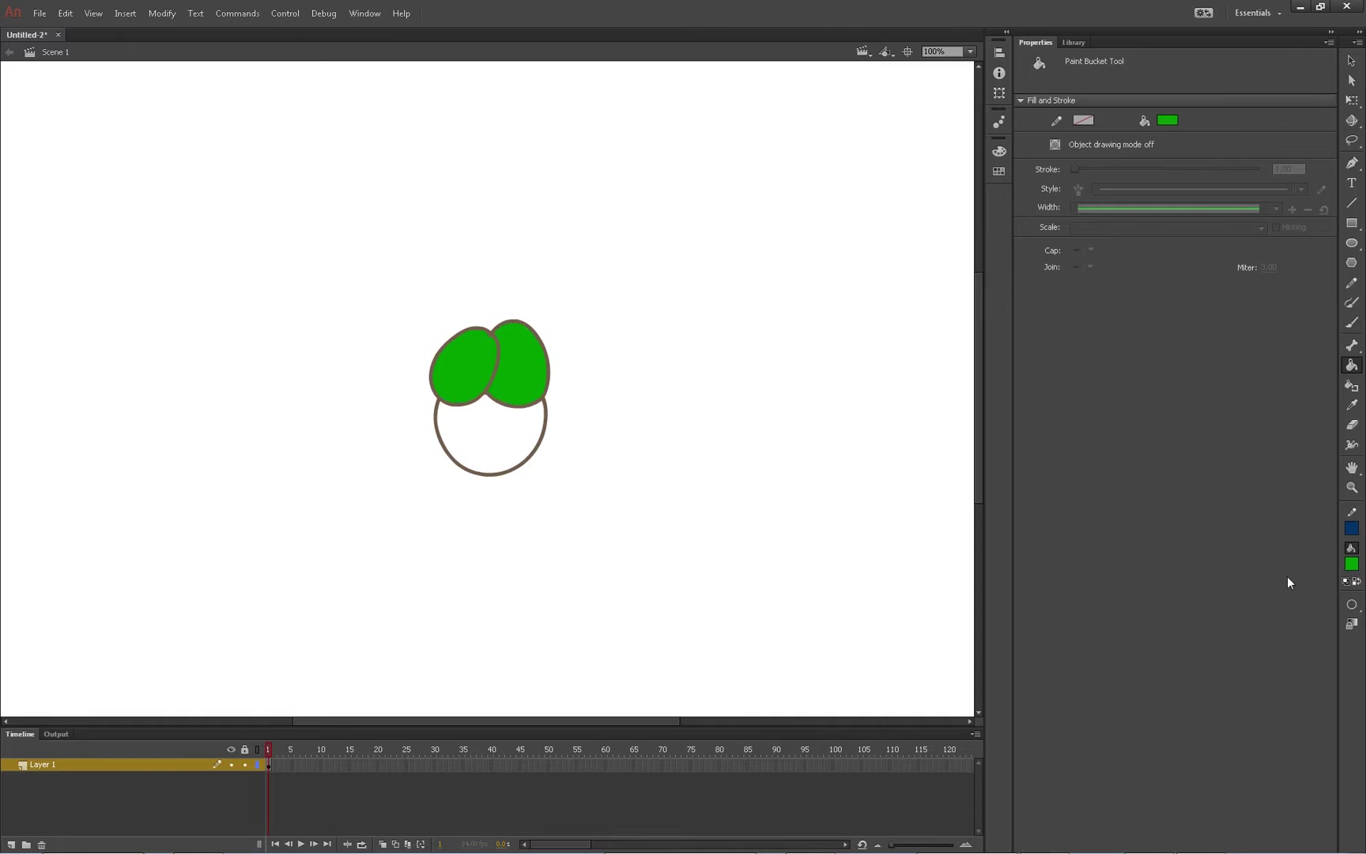
Fill the large lower circle with bright green
left_click(1351, 564)
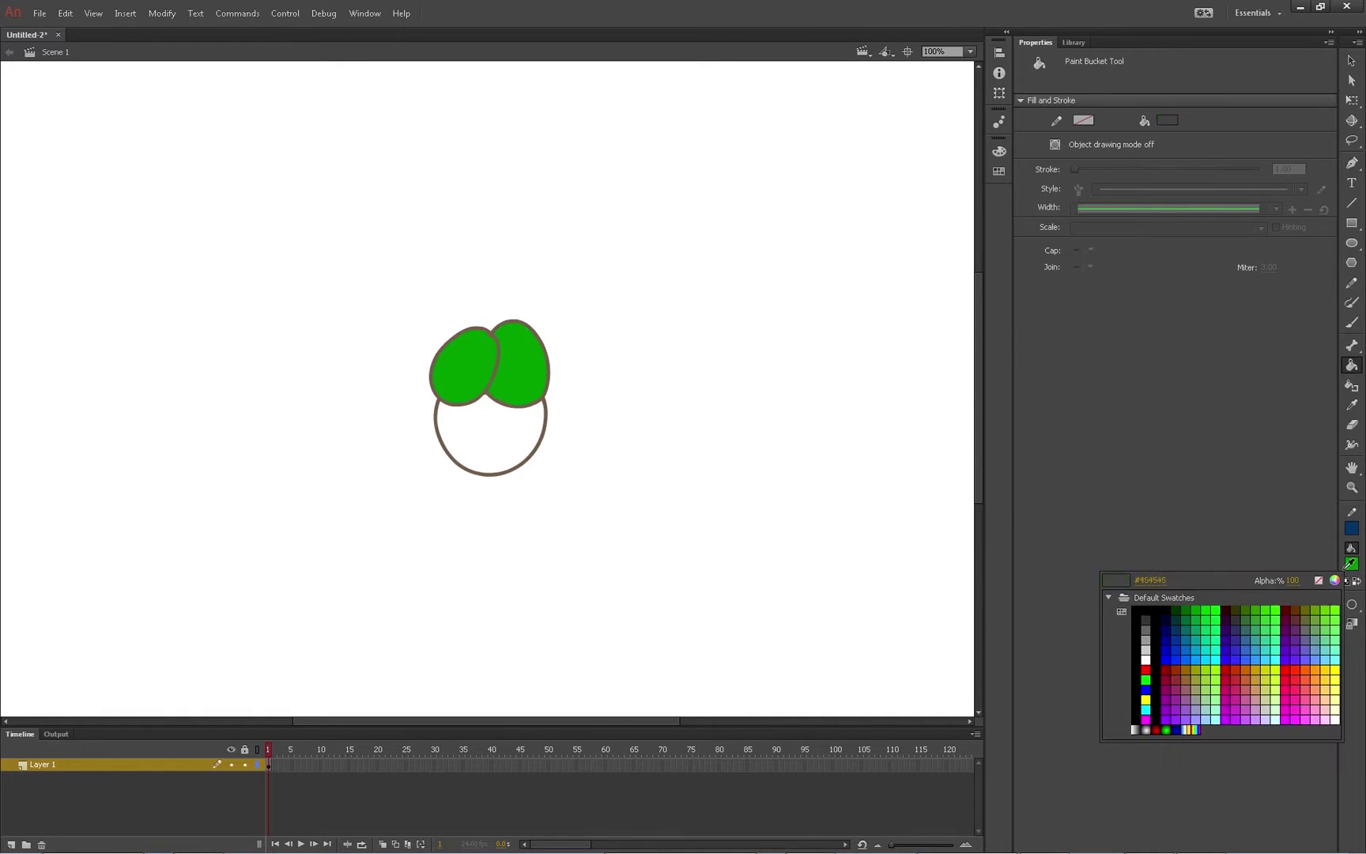
left_click(1214, 609)
left_click(480, 437)
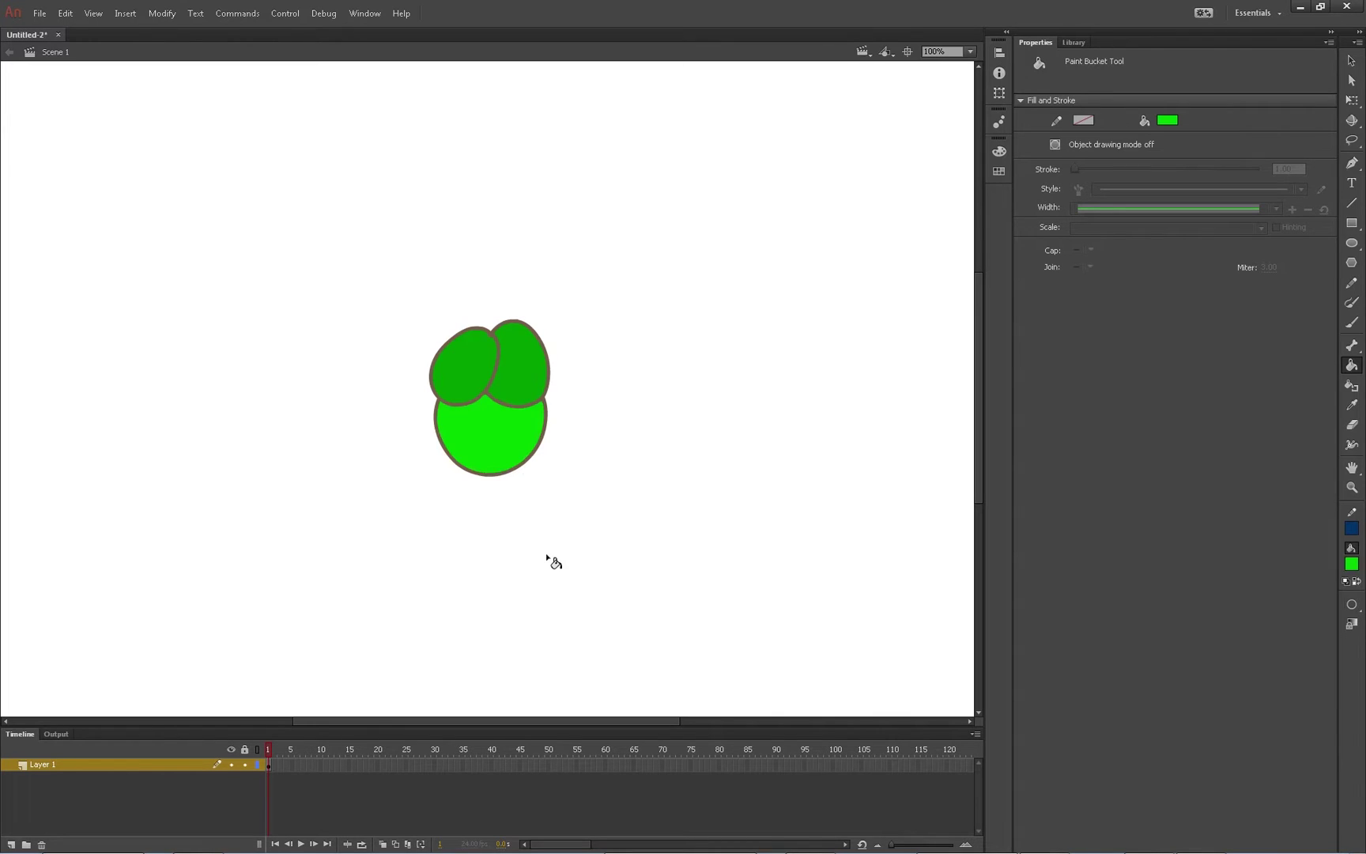
Convert the whole green head into a Movie Clip symbol named 'FlyHead', then deselect it
key("b")
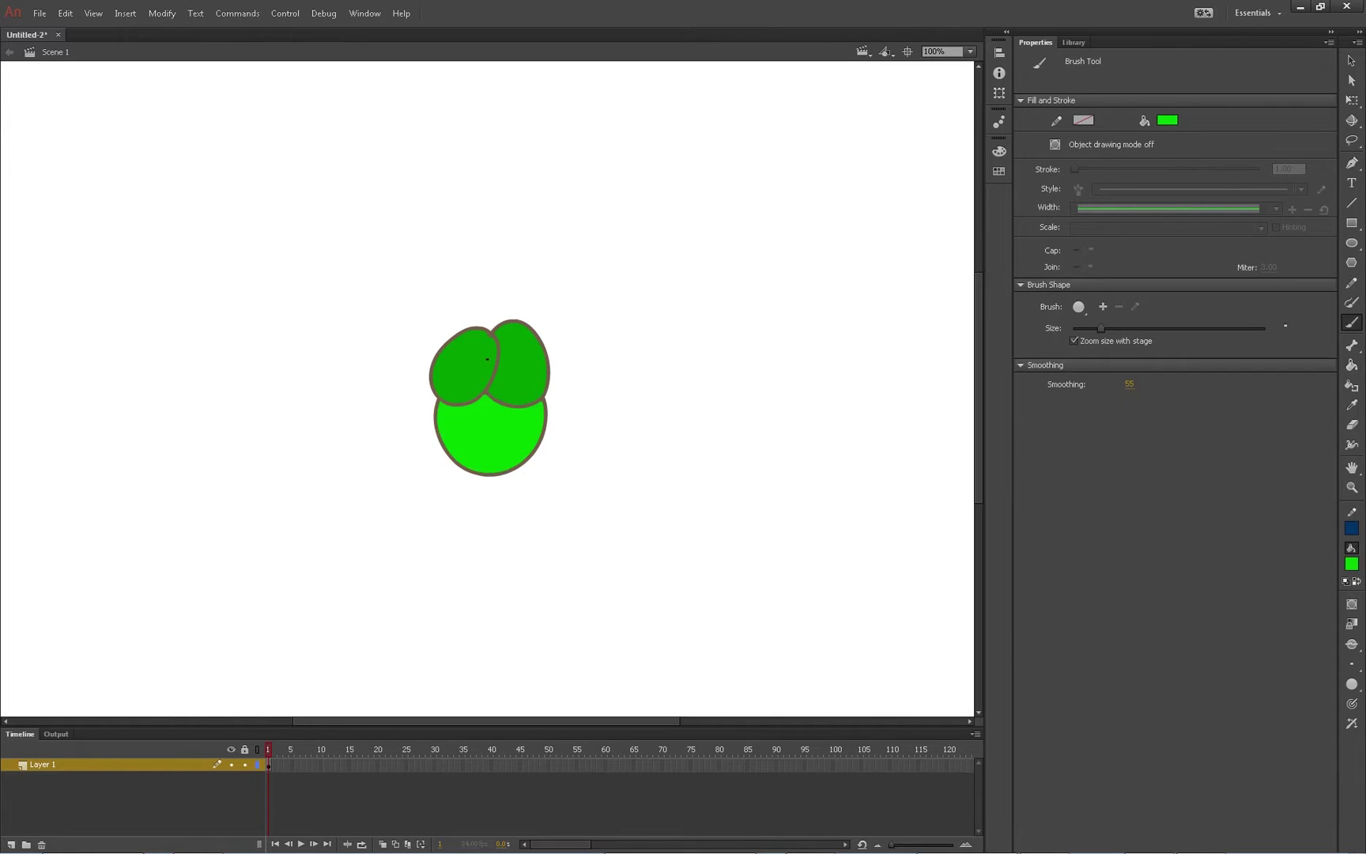
key("v")
mouse_move(390, 274)
left_mouse_down()
mouse_move(451, 374)
mouse_move(672, 586)
left_mouse_up()
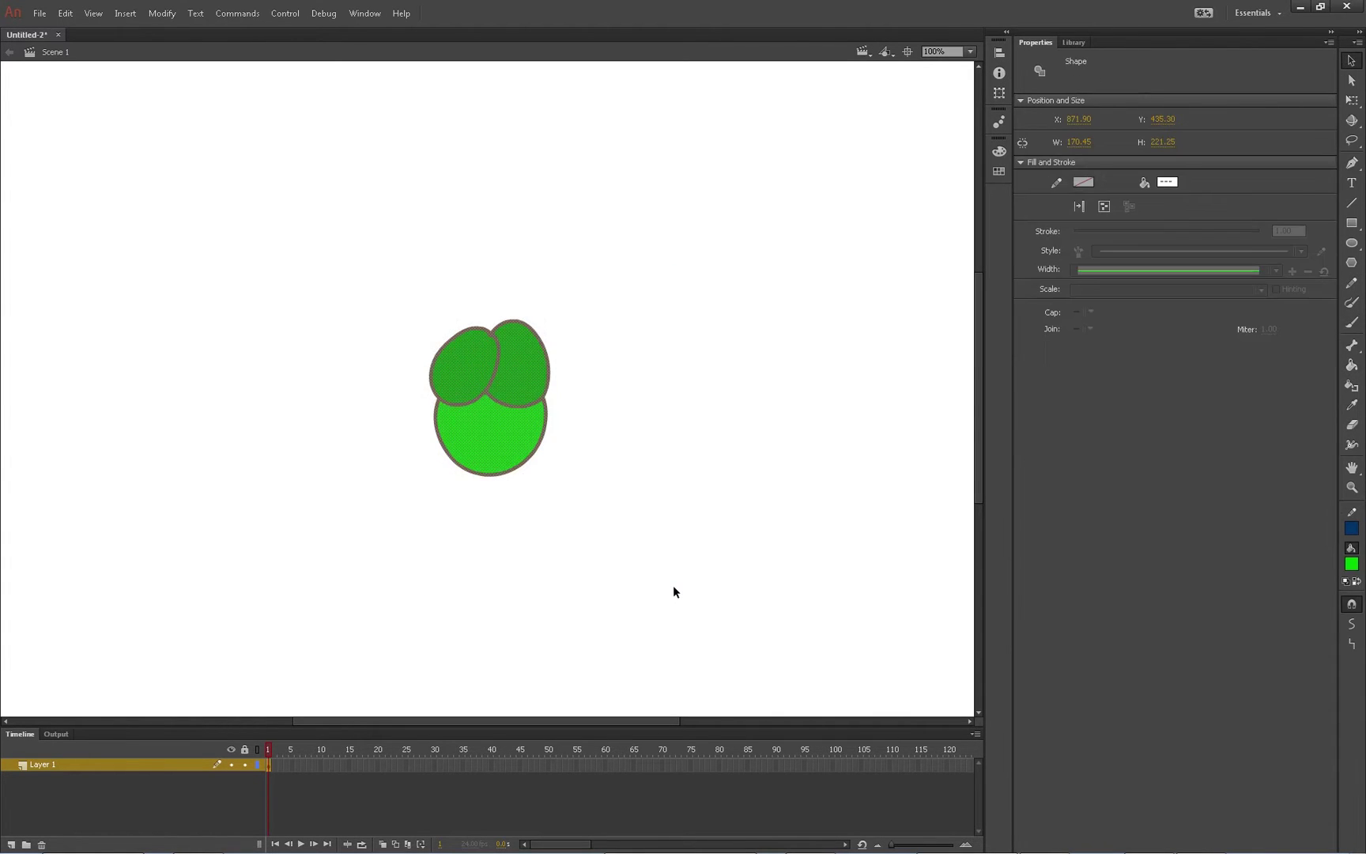
key("F8")
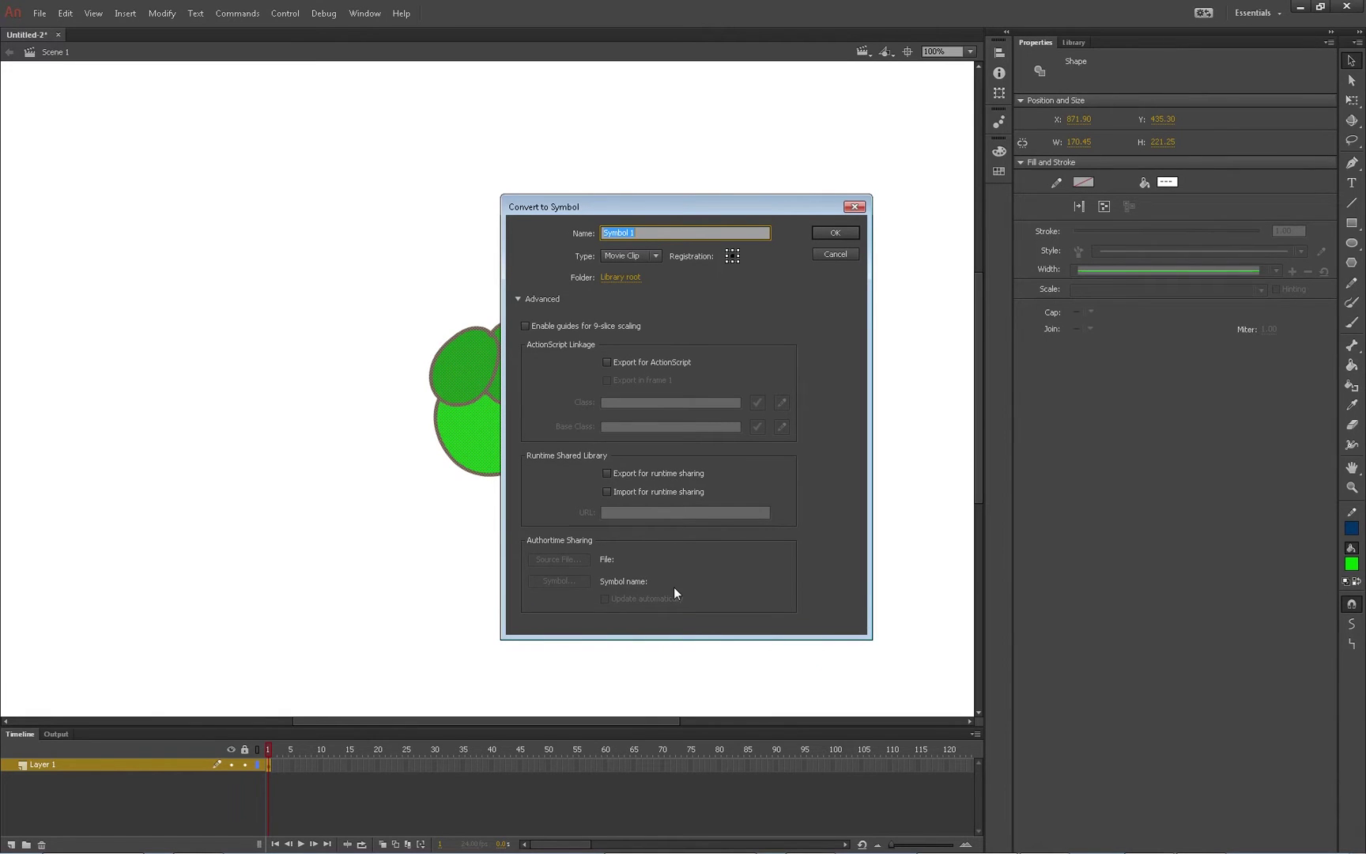
type("FlyHead")
key("Return")
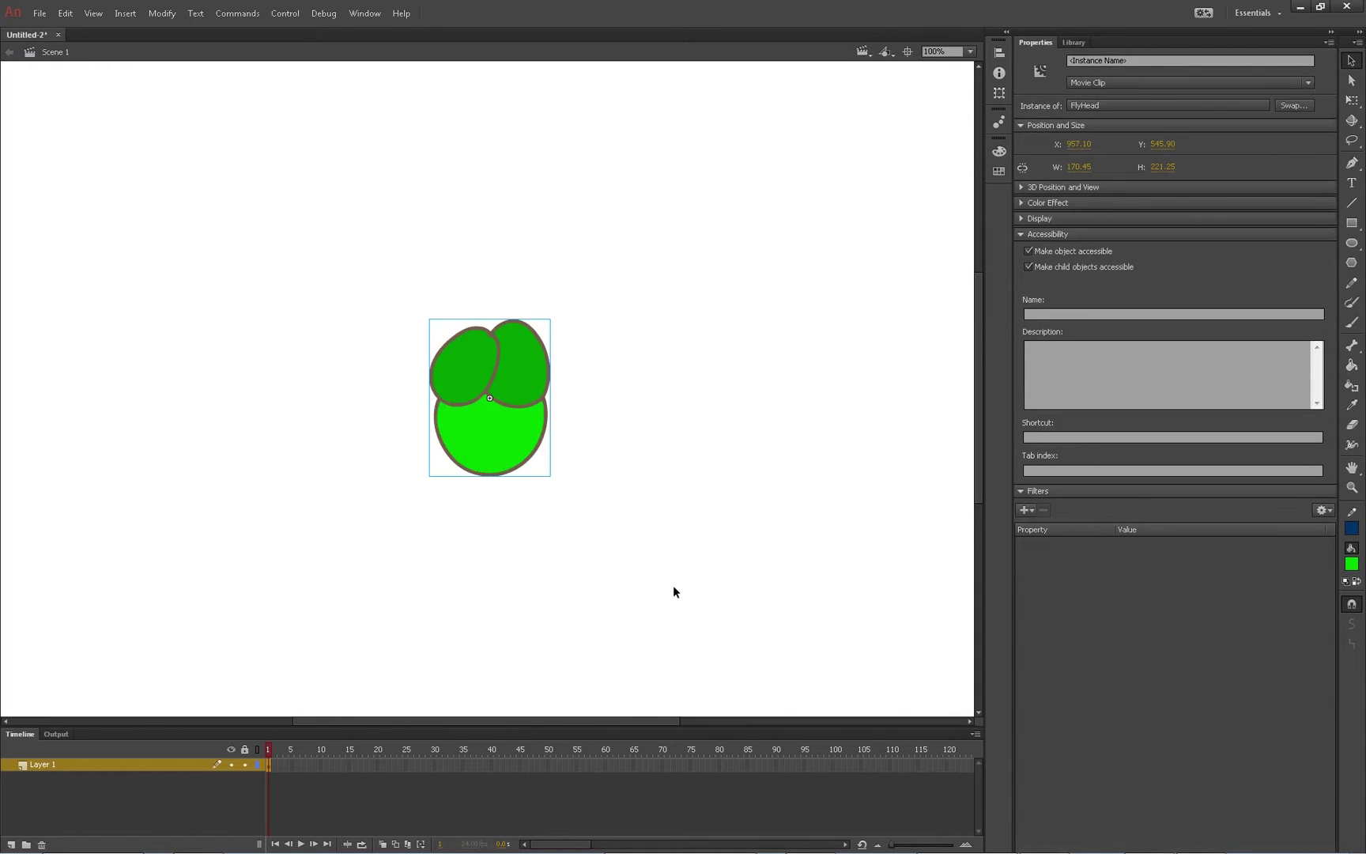
left_click(618, 466)
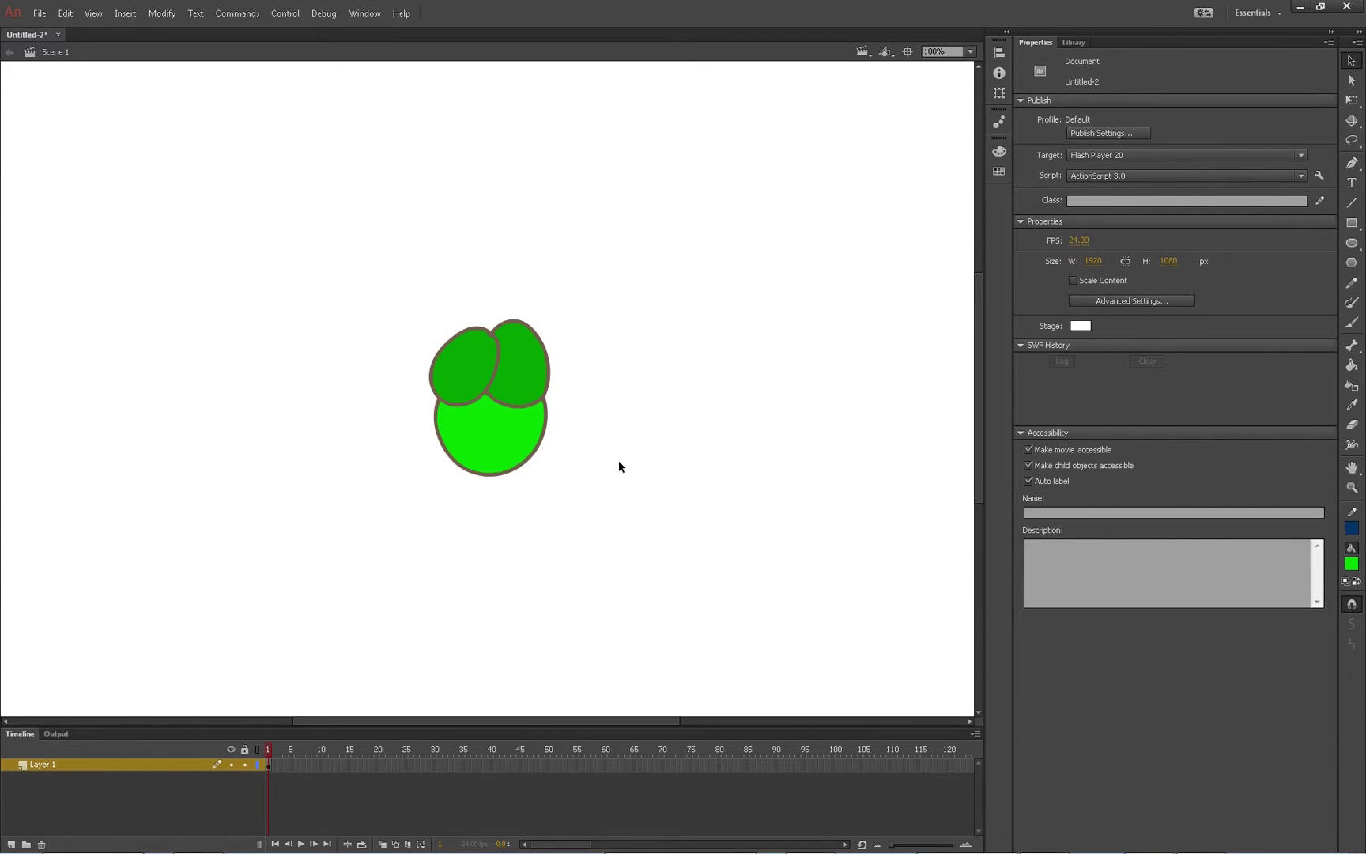
Sample the head's brown outline colour with the Eyedropper as the fill
key("b")
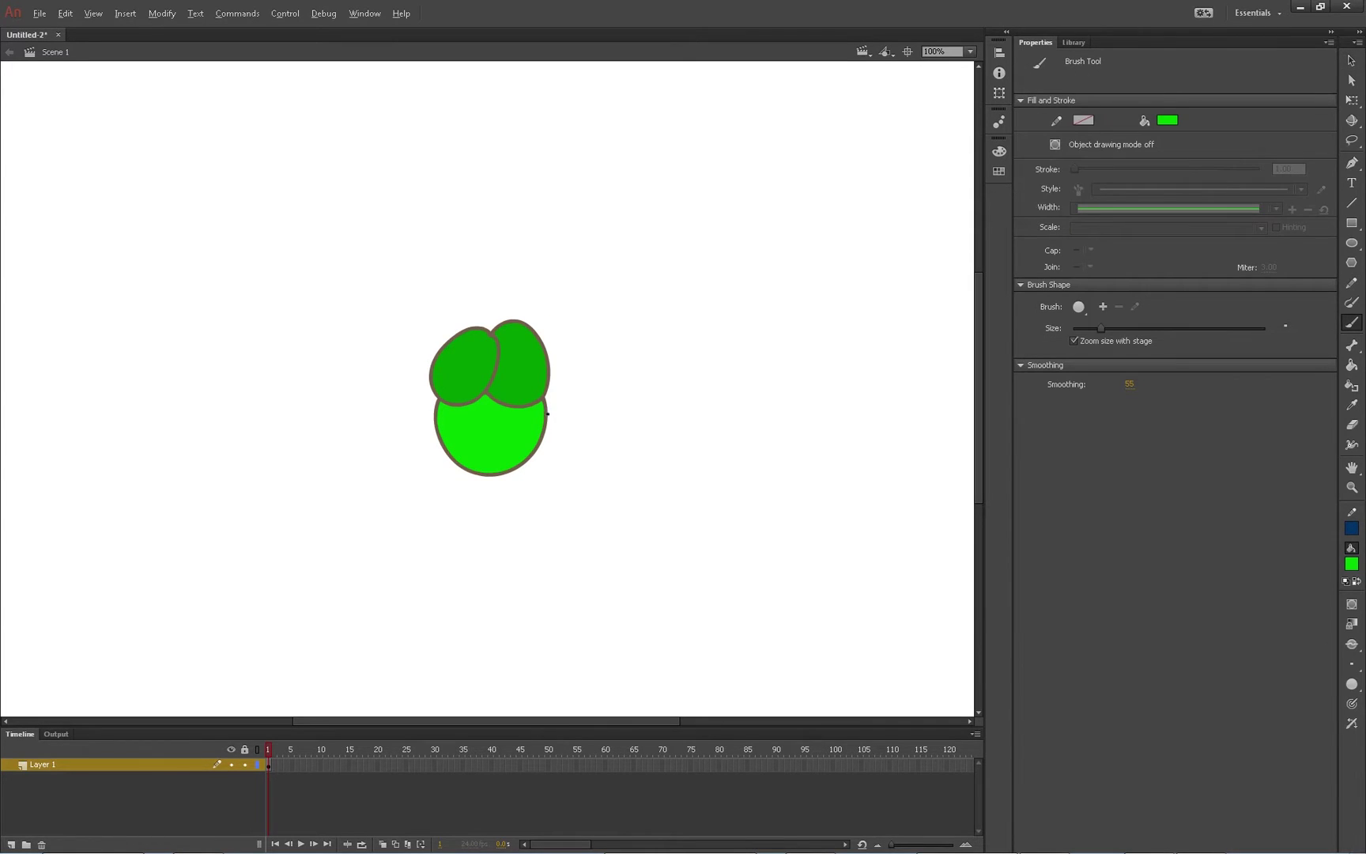
key("alt")
key("i")
key("Escape")
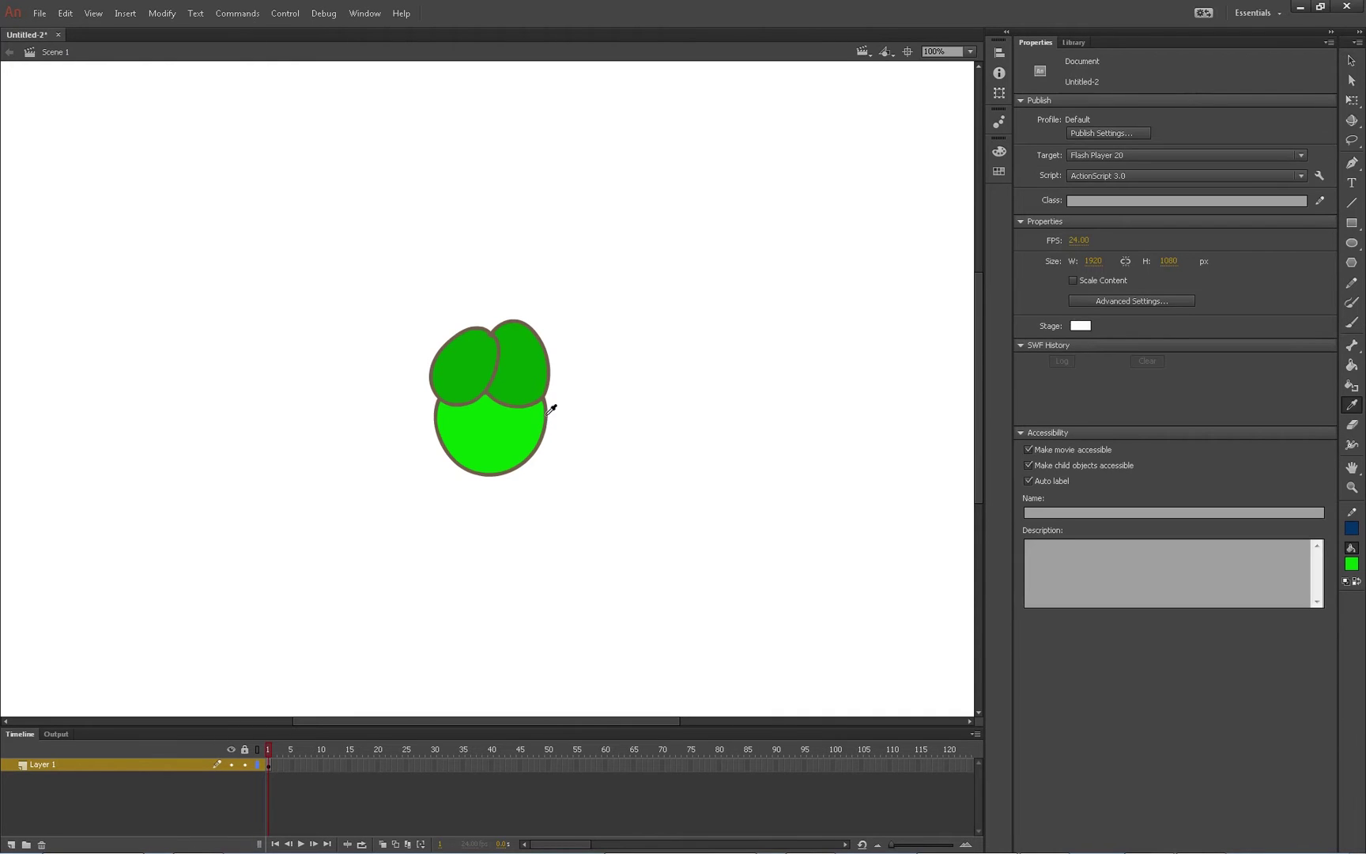
left_click(551, 408)
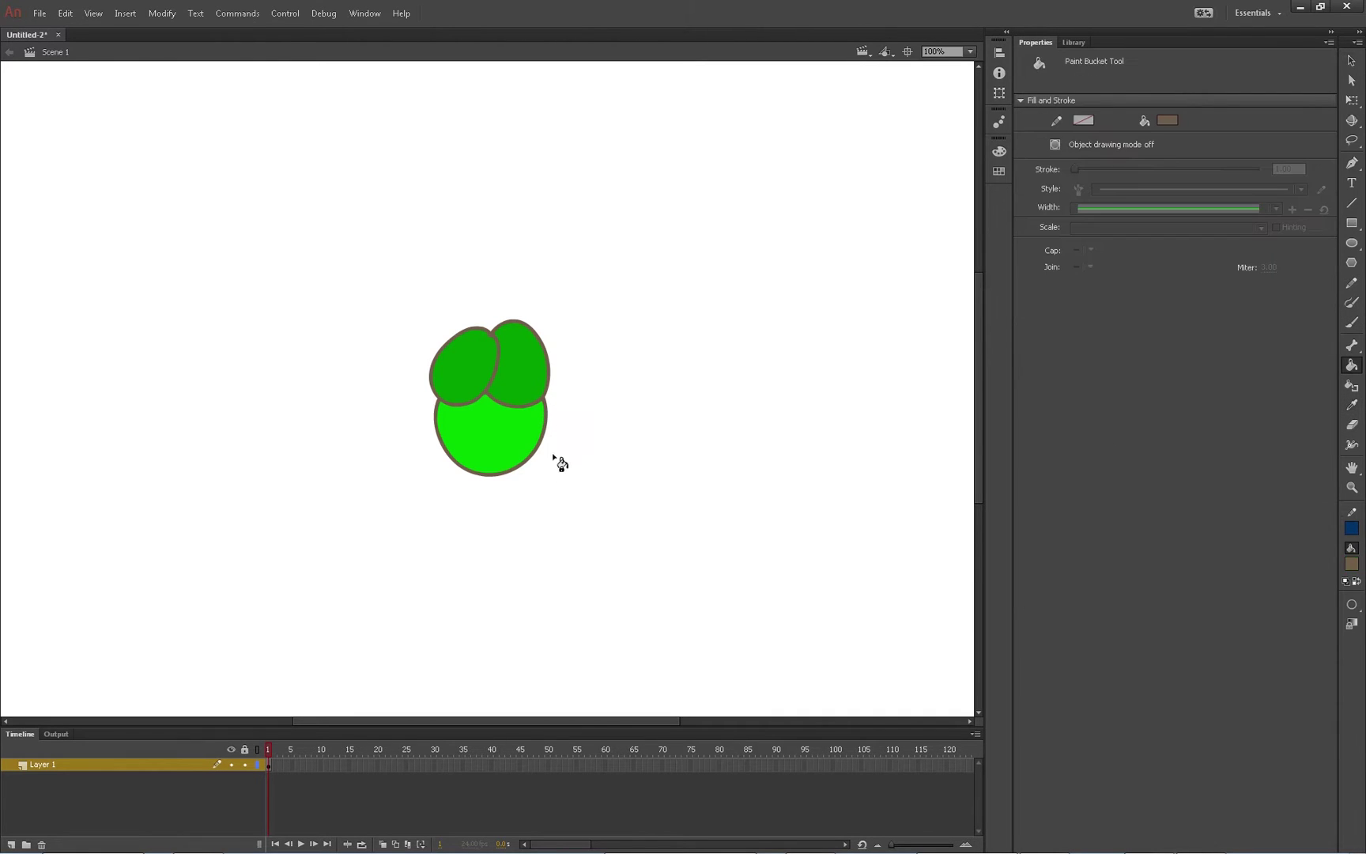
Brush a brown wing outline with branching veins left of the head, then select it
key("b")
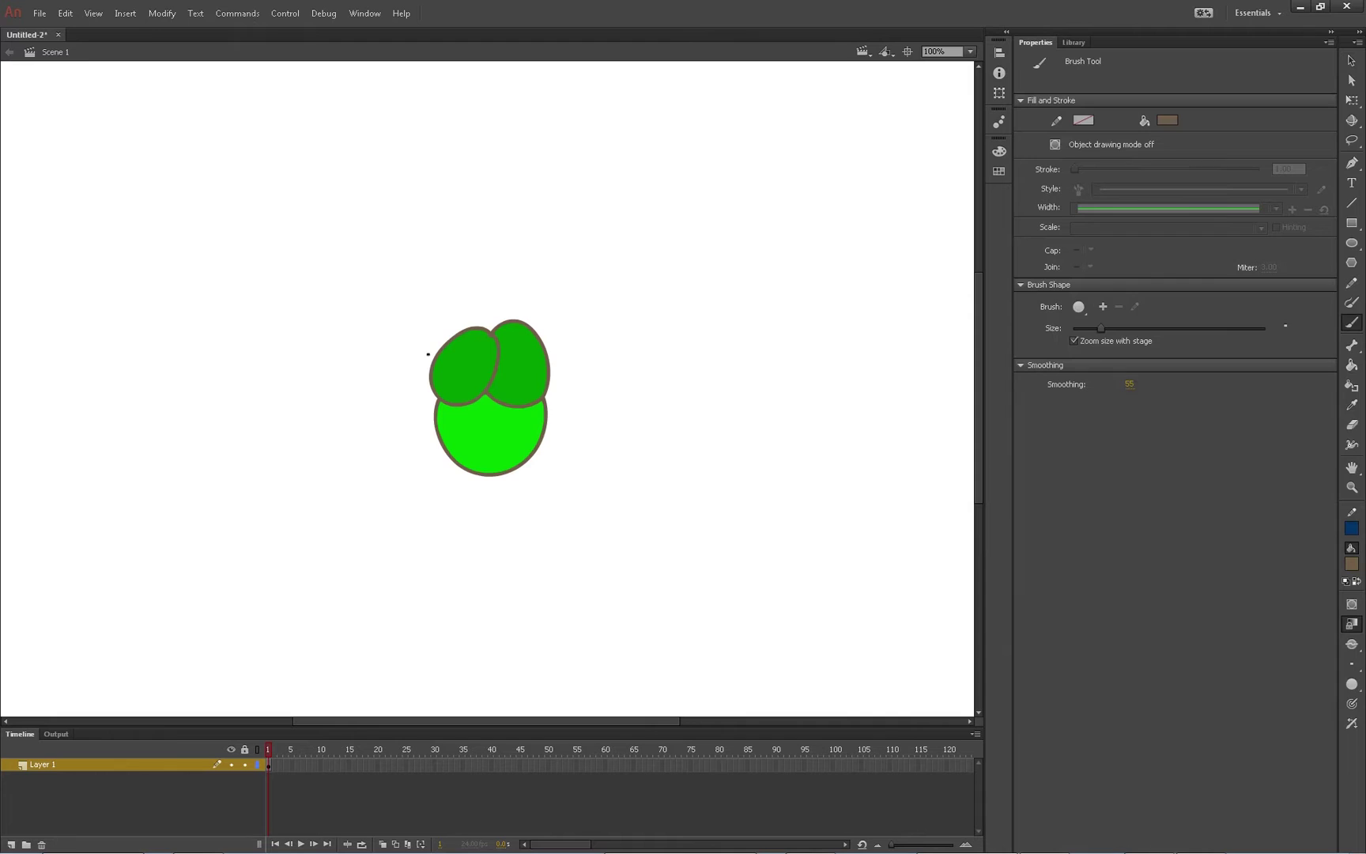
mouse_move(430, 341)
left_mouse_down()
mouse_move(345, 344)
mouse_move(327, 364)
mouse_move(344, 388)
mouse_move(395, 395)
mouse_move(456, 366)
mouse_move(430, 341)
left_mouse_up()
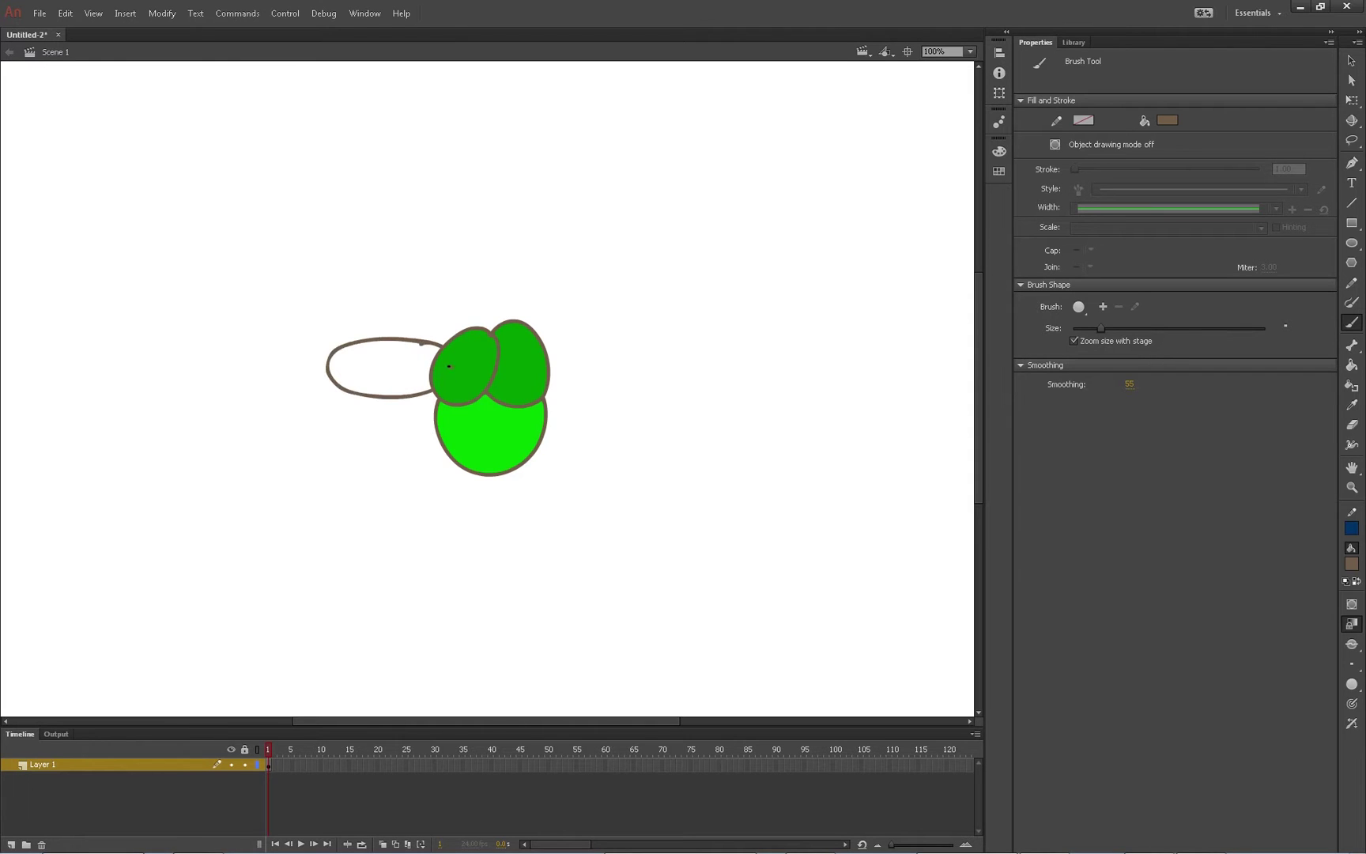
mouse_move(449, 366)
left_mouse_down()
mouse_move(358, 372)
mouse_move(351, 355)
mouse_move(430, 375)
mouse_move(404, 387)
mouse_move(409, 373)
mouse_move(336, 376)
left_mouse_up()
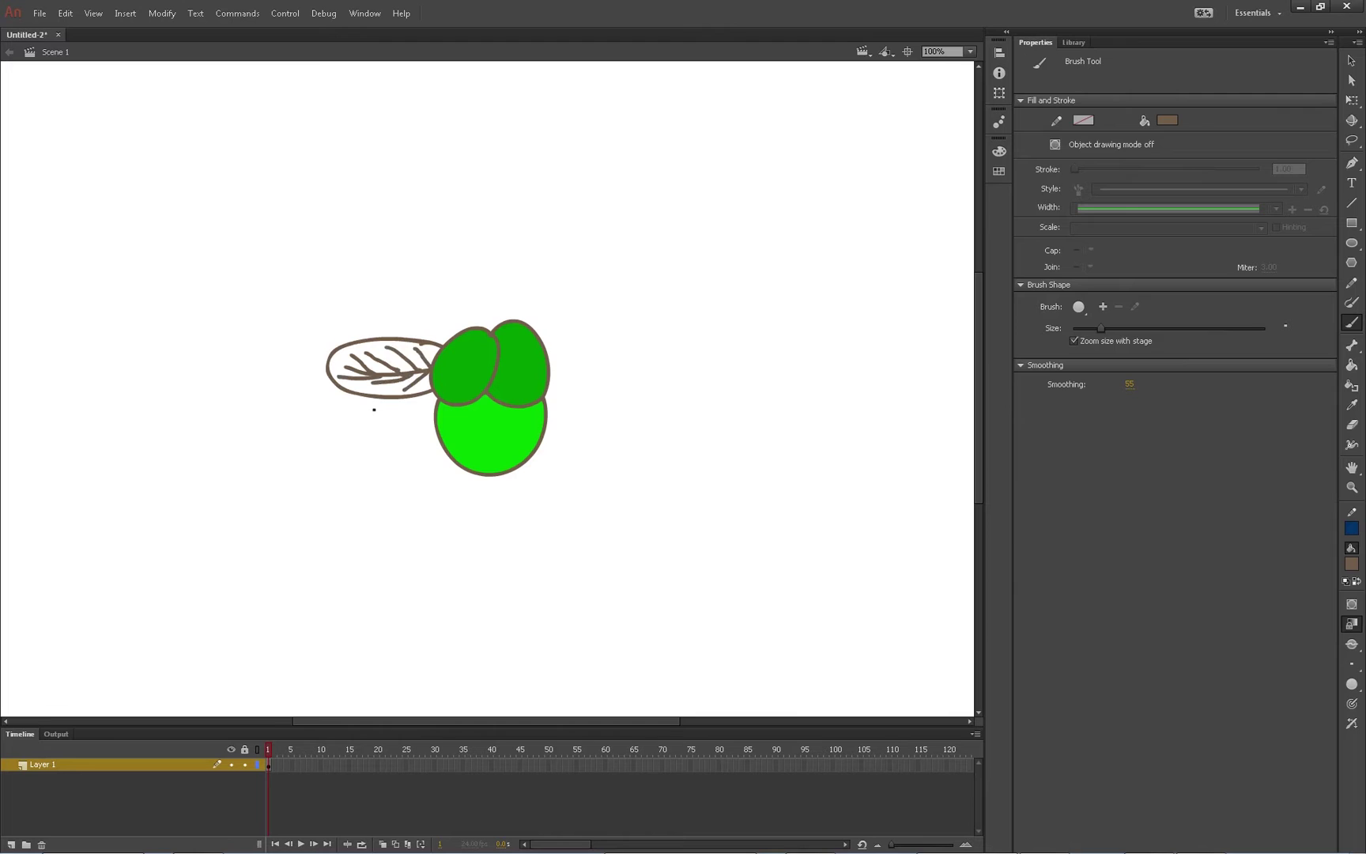
key("v")
left_click(411, 394)
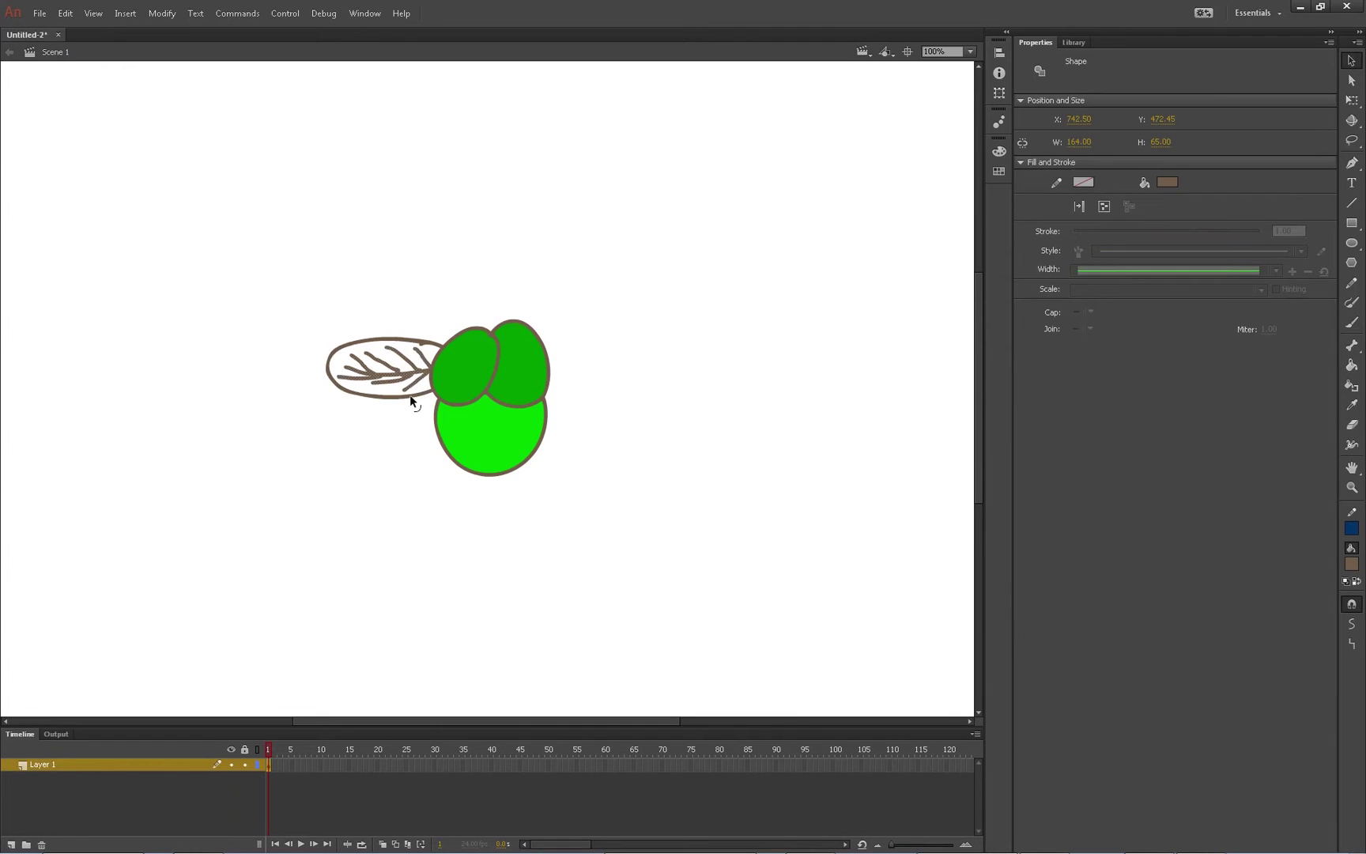
Fill the left wing with cyan using the Paint Bucket
left_click(587, 514)
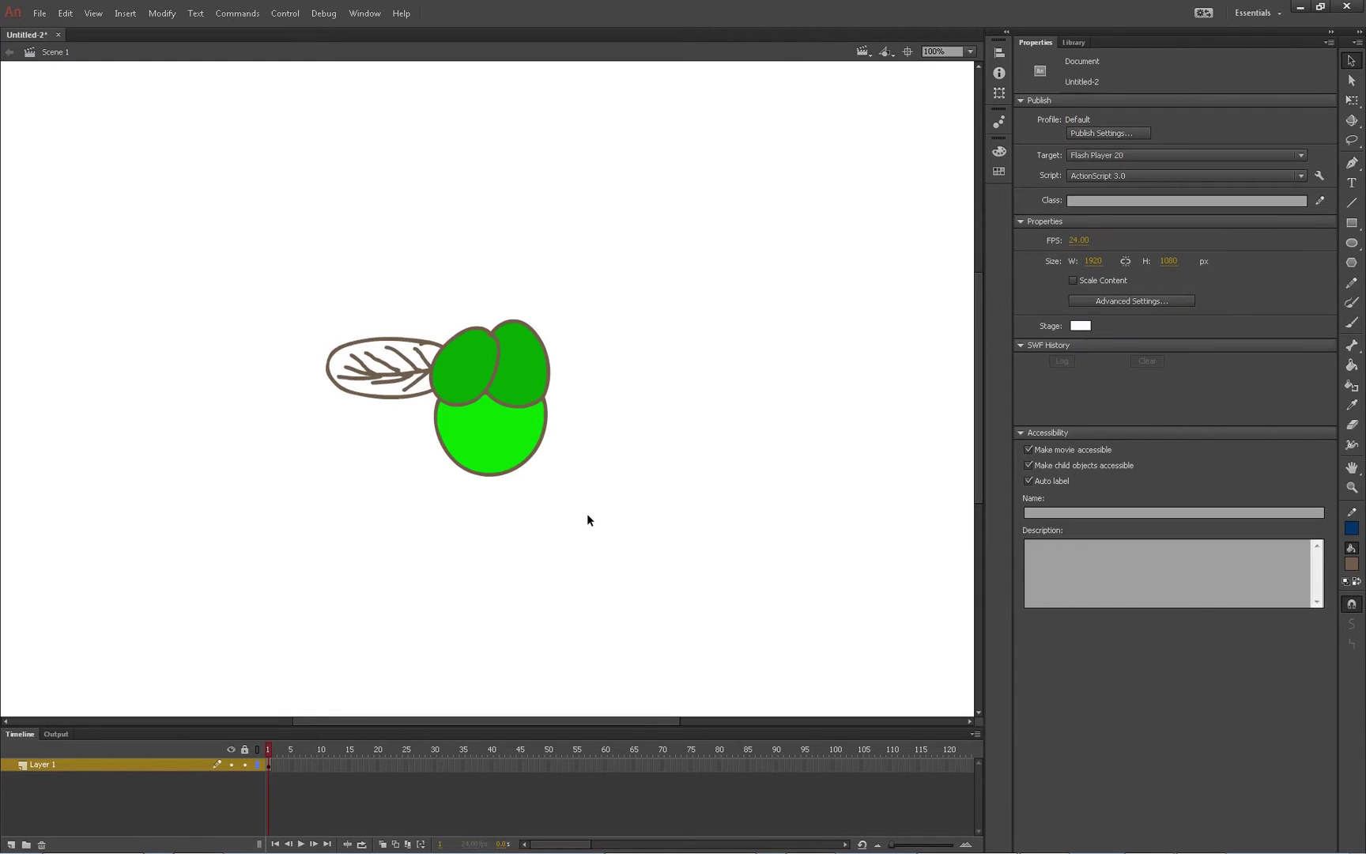
left_click(1351, 562)
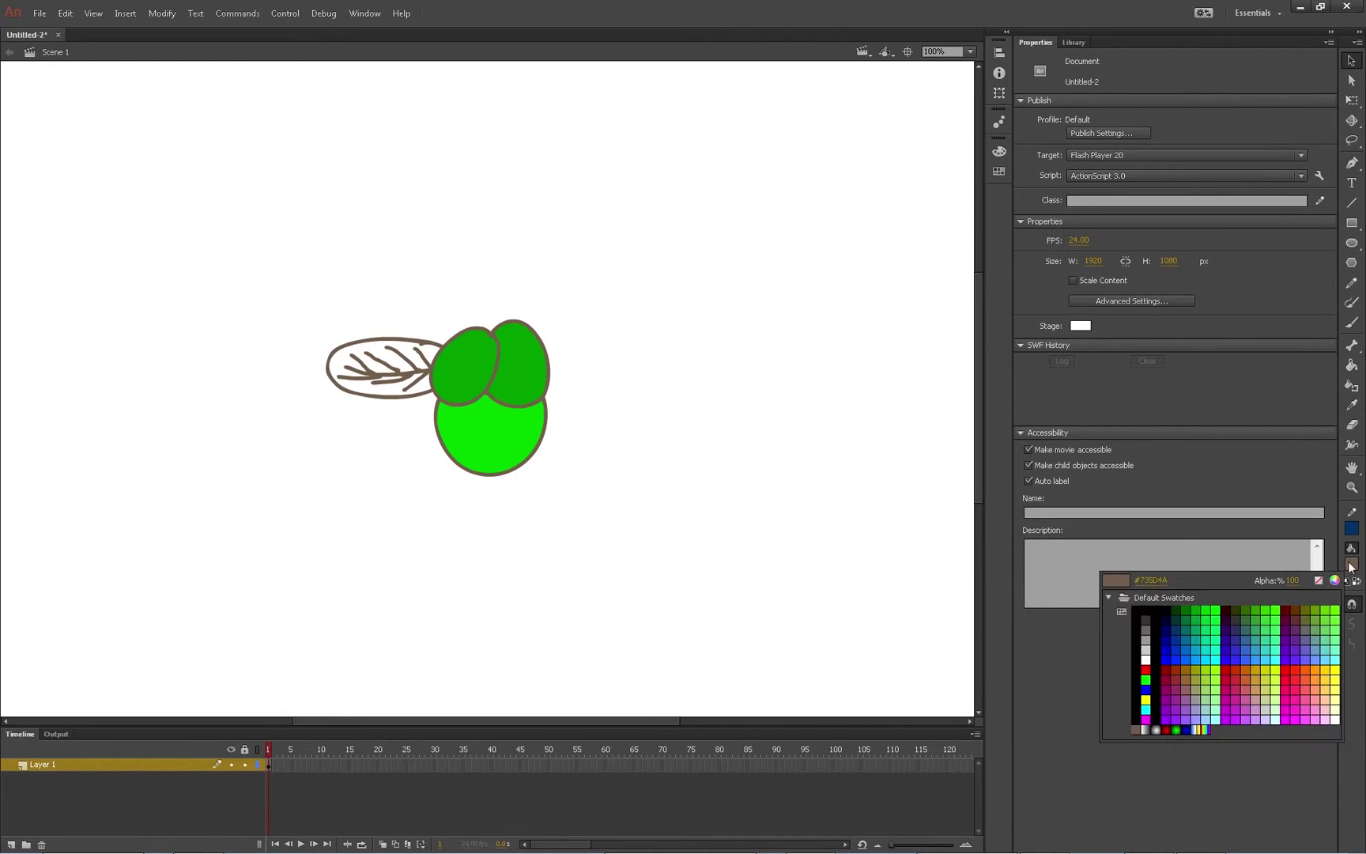
left_click(1212, 655)
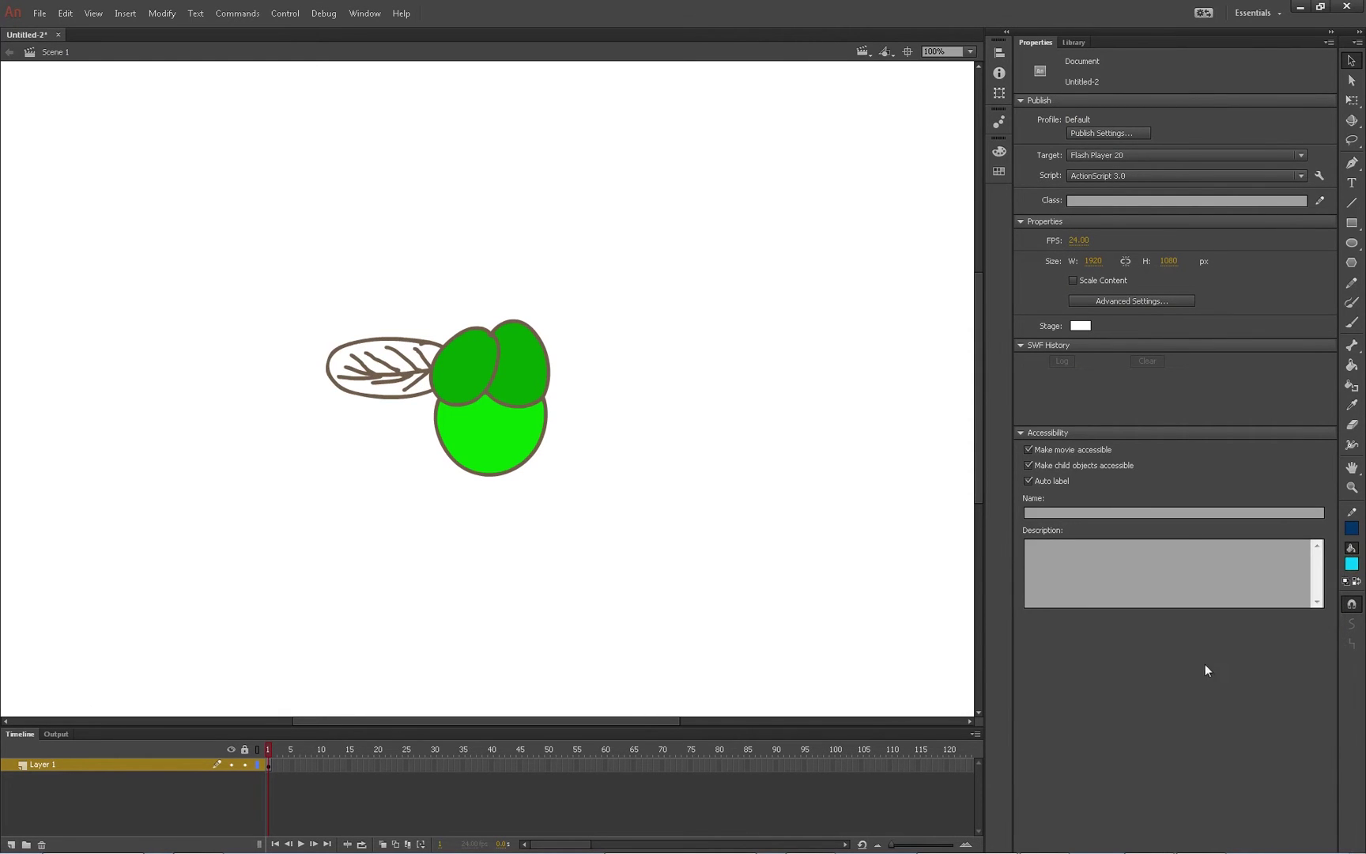
key("k")
left_click(401, 393)
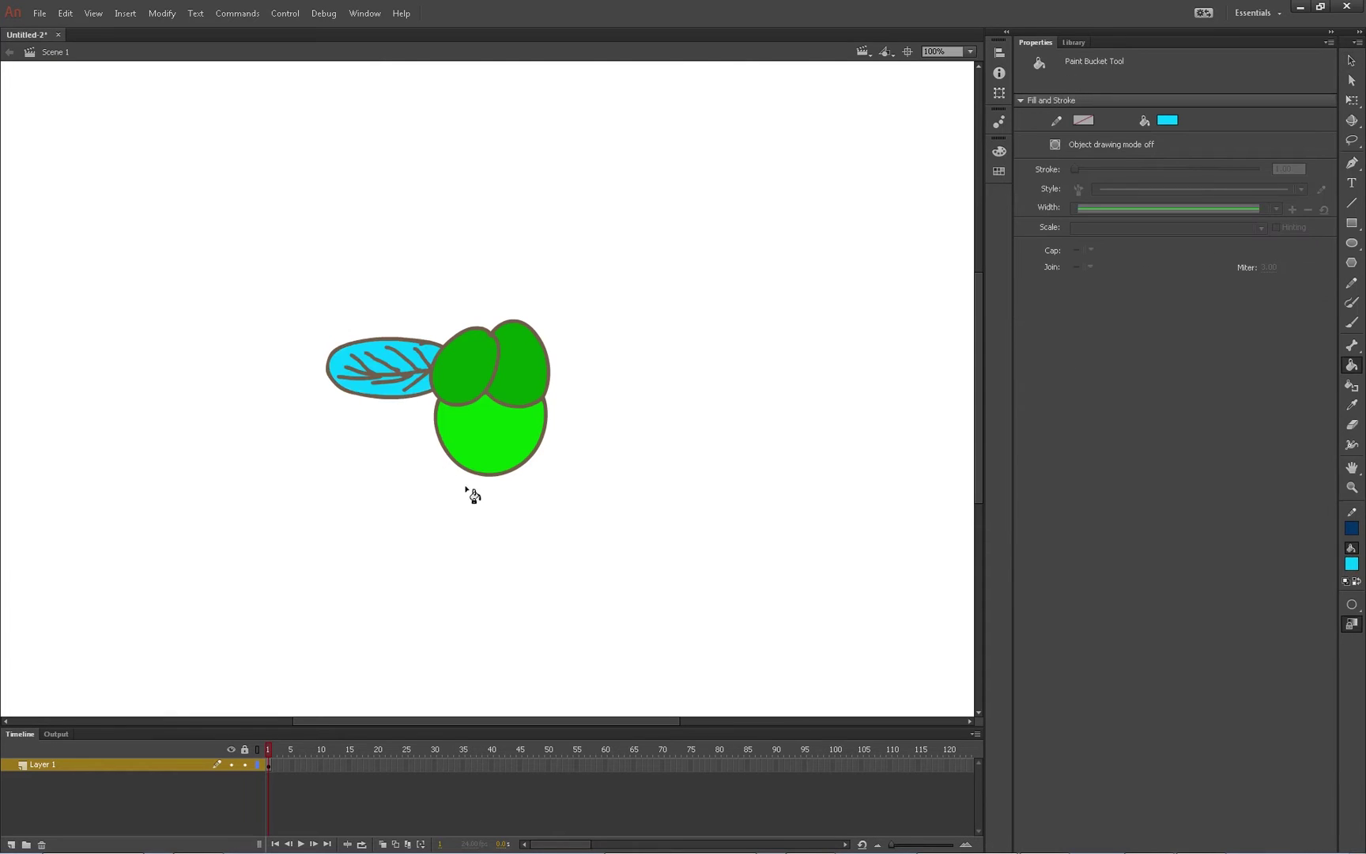
Convert the wing into a Movie Clip named 'wing' and send it behind the head
key("v")
left_click(422, 381)
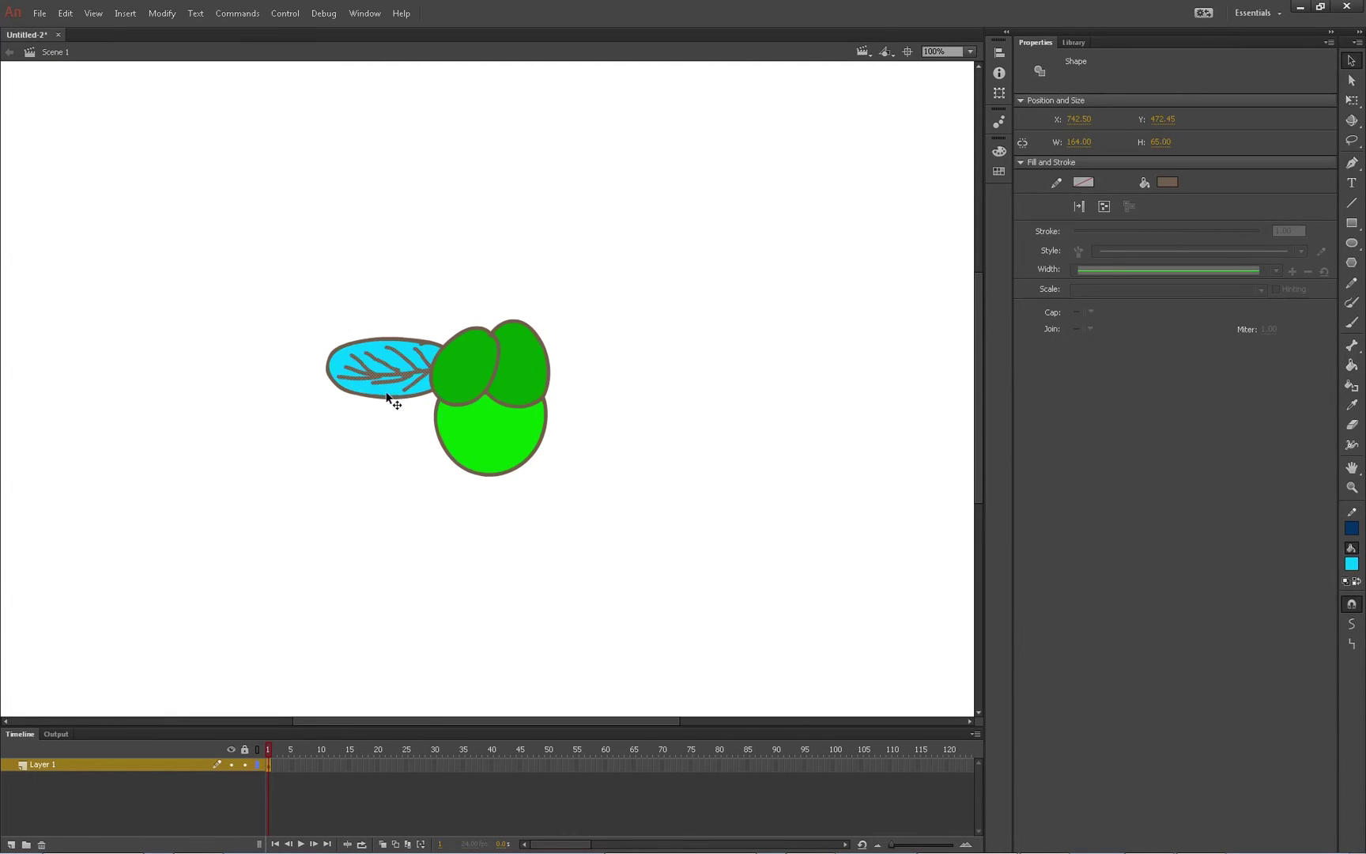
key("F8")
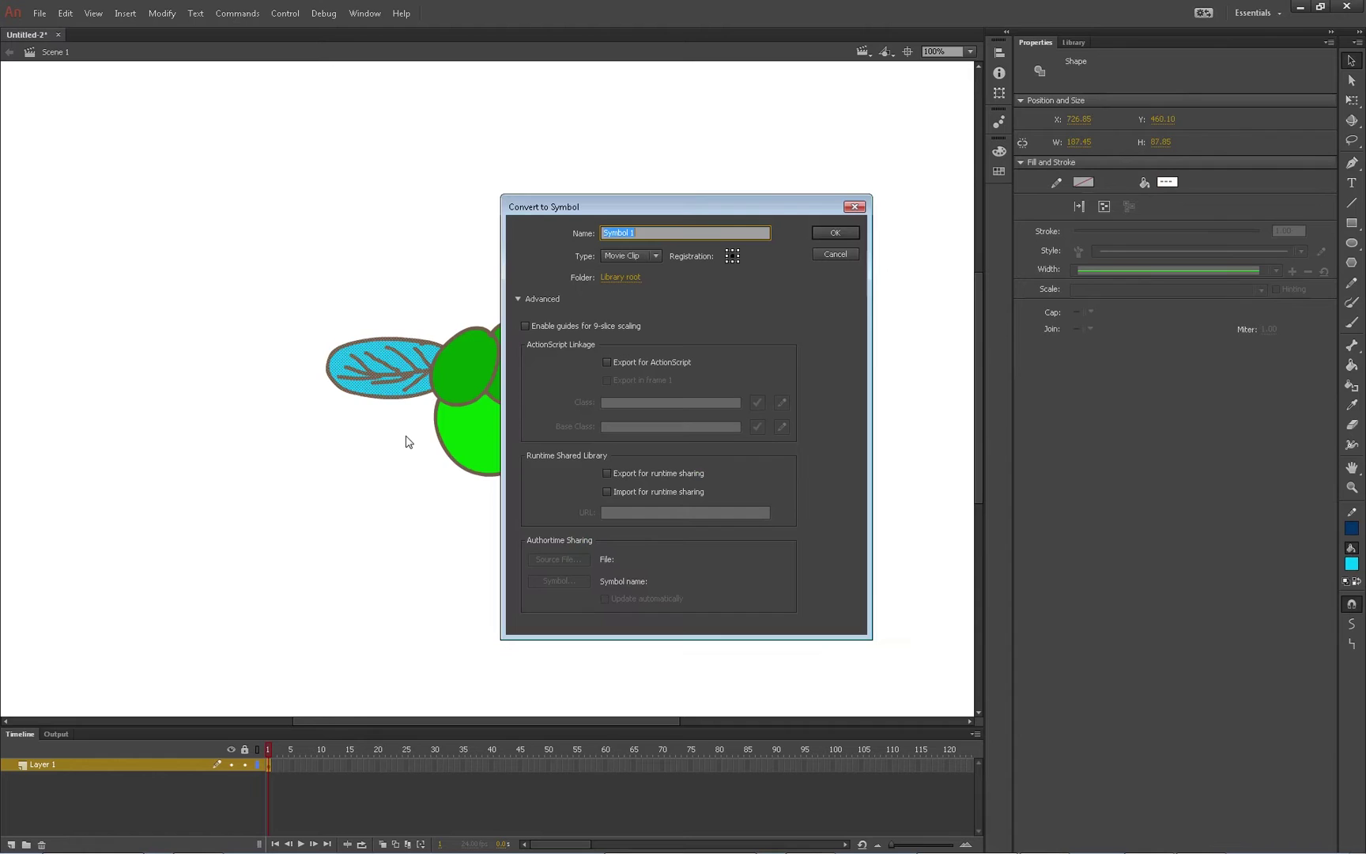
type("wing")
key("Return")
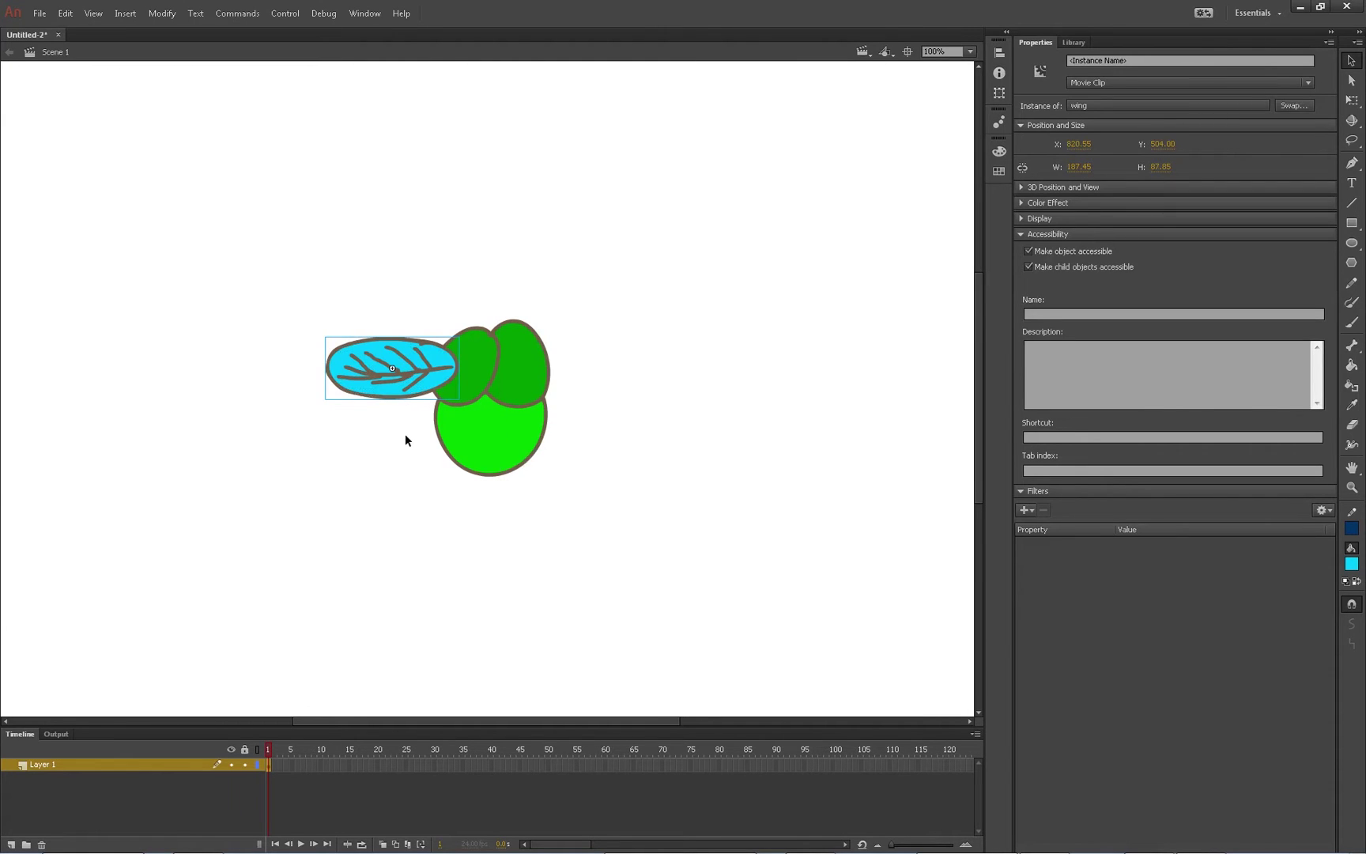
key("ctrl+Down")
key("ctrl+Up")
key("ctrl+Down")
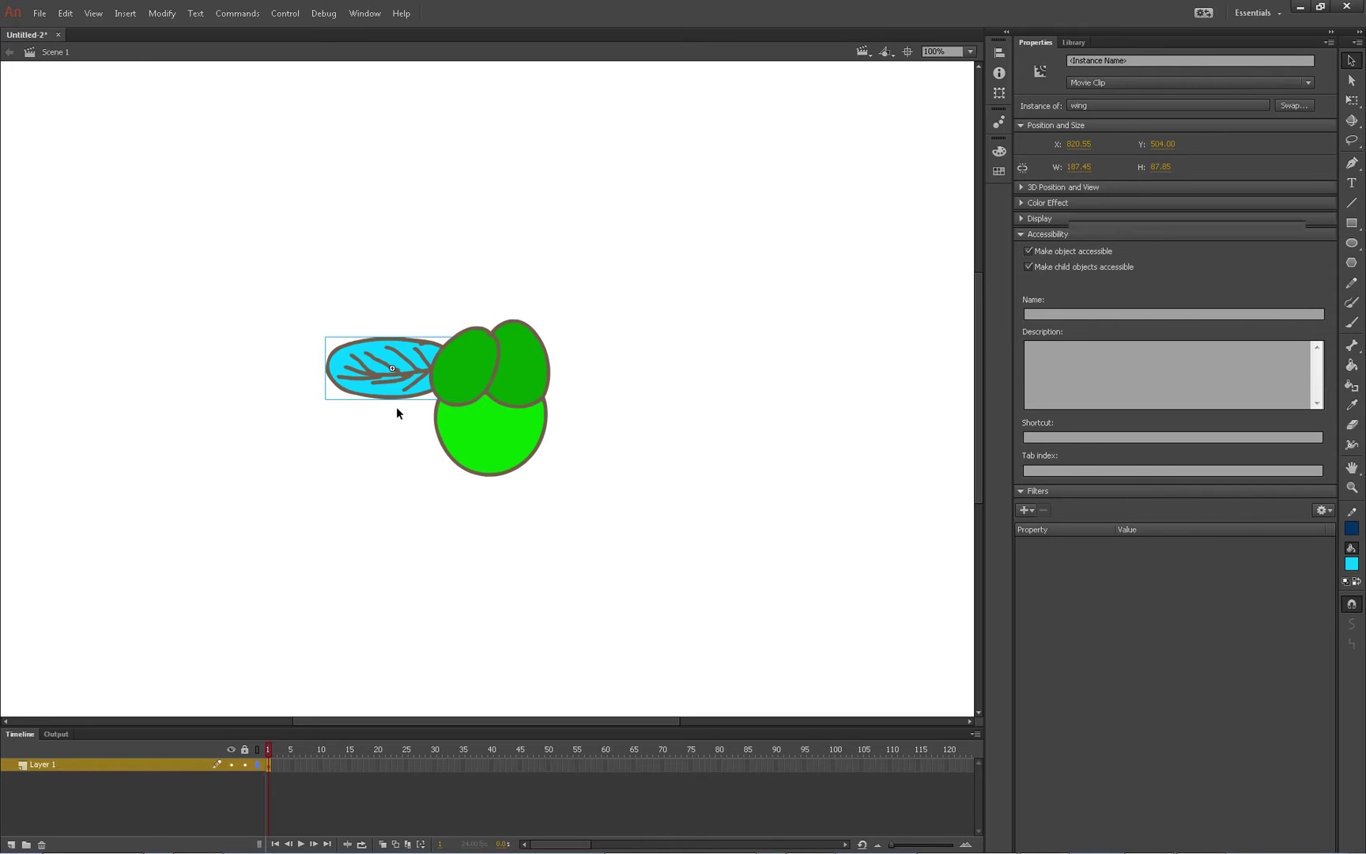
Duplicate the wing, shift it right, flip it horizontally, and send it behind the head
key("ctrl+shift+v")
key("shift+Right")
key("shift+Right")
key("shift+Right")
key("shift+Right")
key("shift+Right")
key("shift+Right")
key("shift+Right")
key("shift+Right")
key("shift+Right")
key("shift+Right")
key("shift+Right")
key("shift+Right")
key("shift+Right")
key("shift+Right")
key("shift+Right")
key("shift+Right")
key("shift+Right")
key("shift+Right")
key("shift+Right")
key("shift+Right")
key("shift+Right")
key("shift+Right")
key("shift+Right")
key("shift+Right")
key("shift+Right")
key("shift+Right")
key("shift+Right")
key("shift+Right")
key("shift+Right")
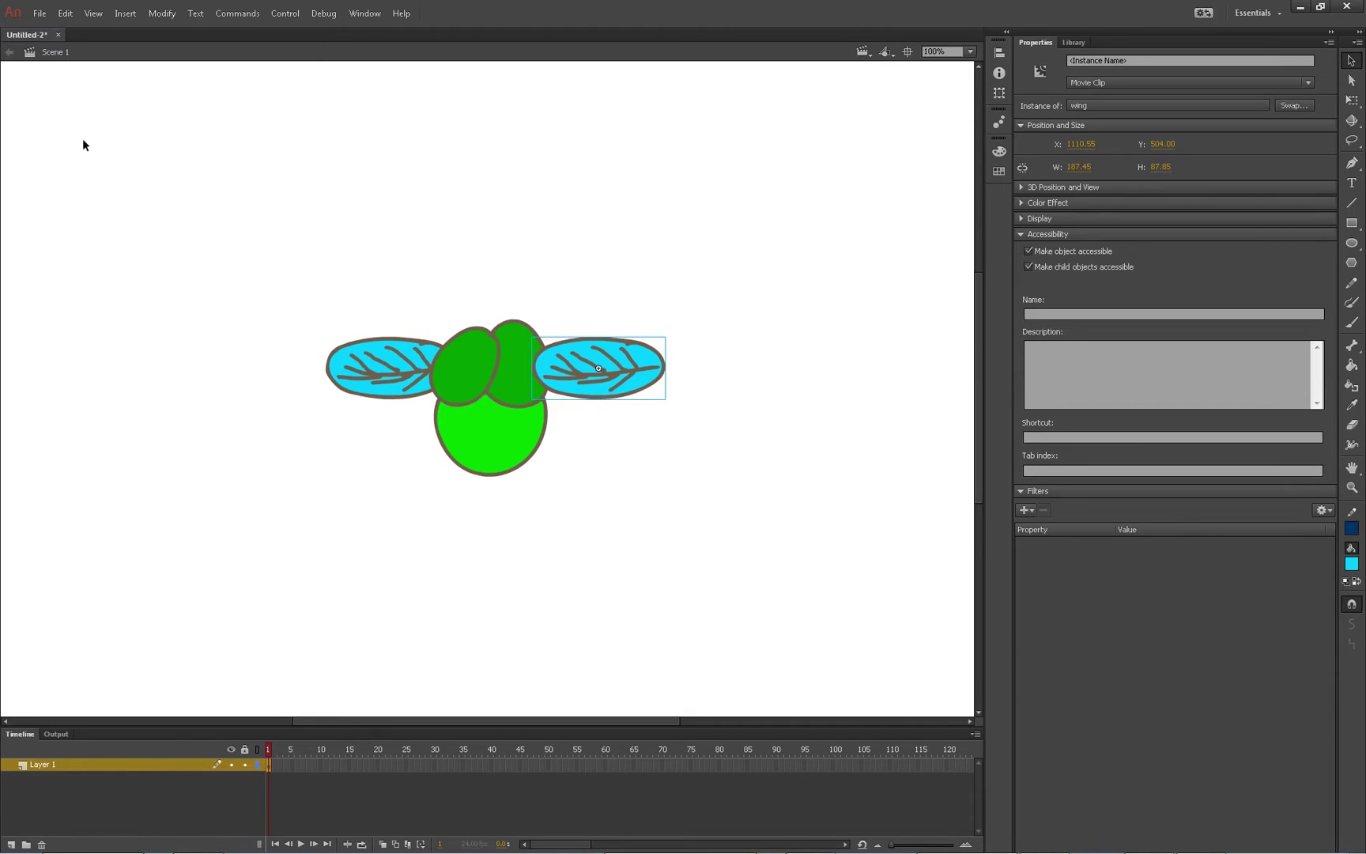
left_click(64, 13)
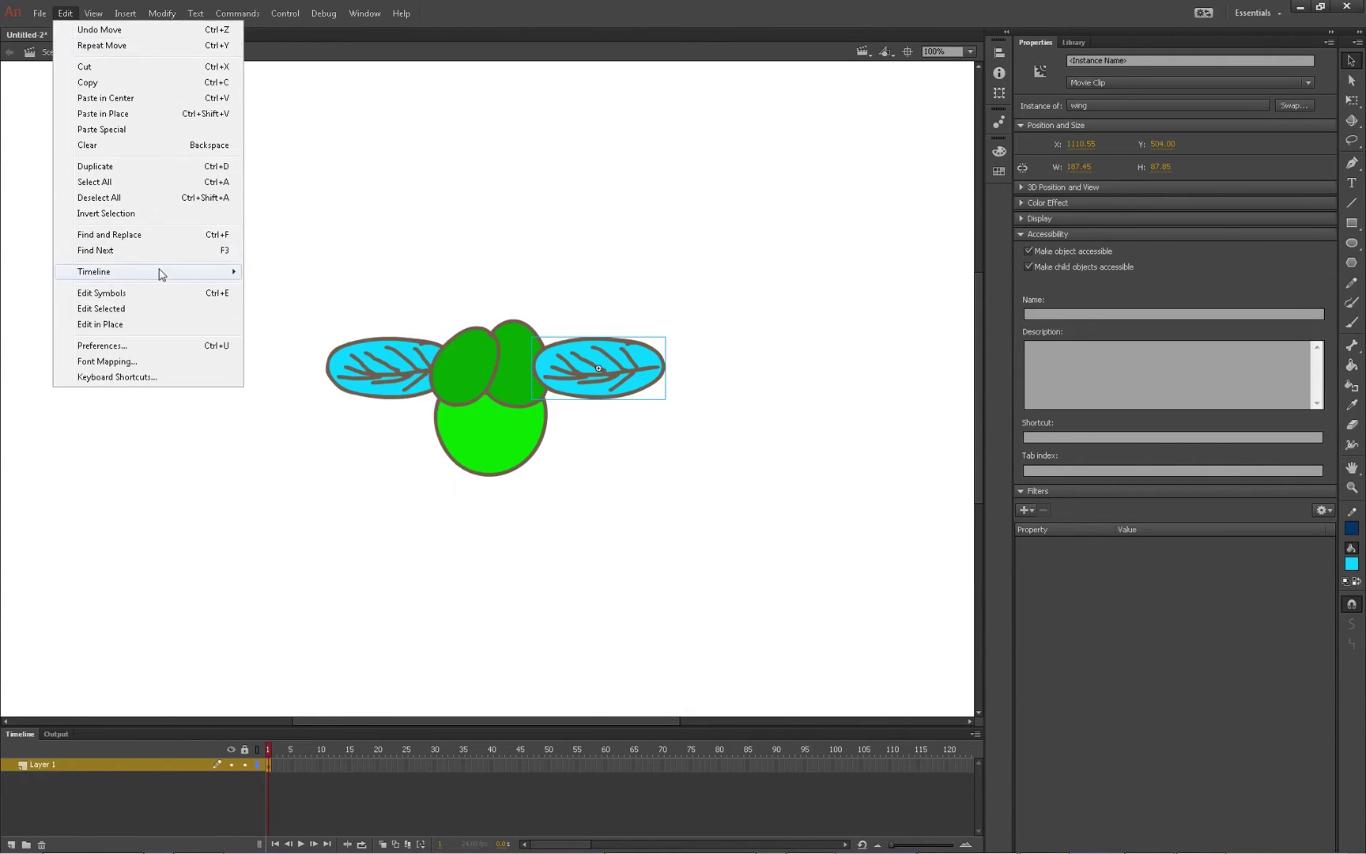
key("Escape")
left_click(162, 14)
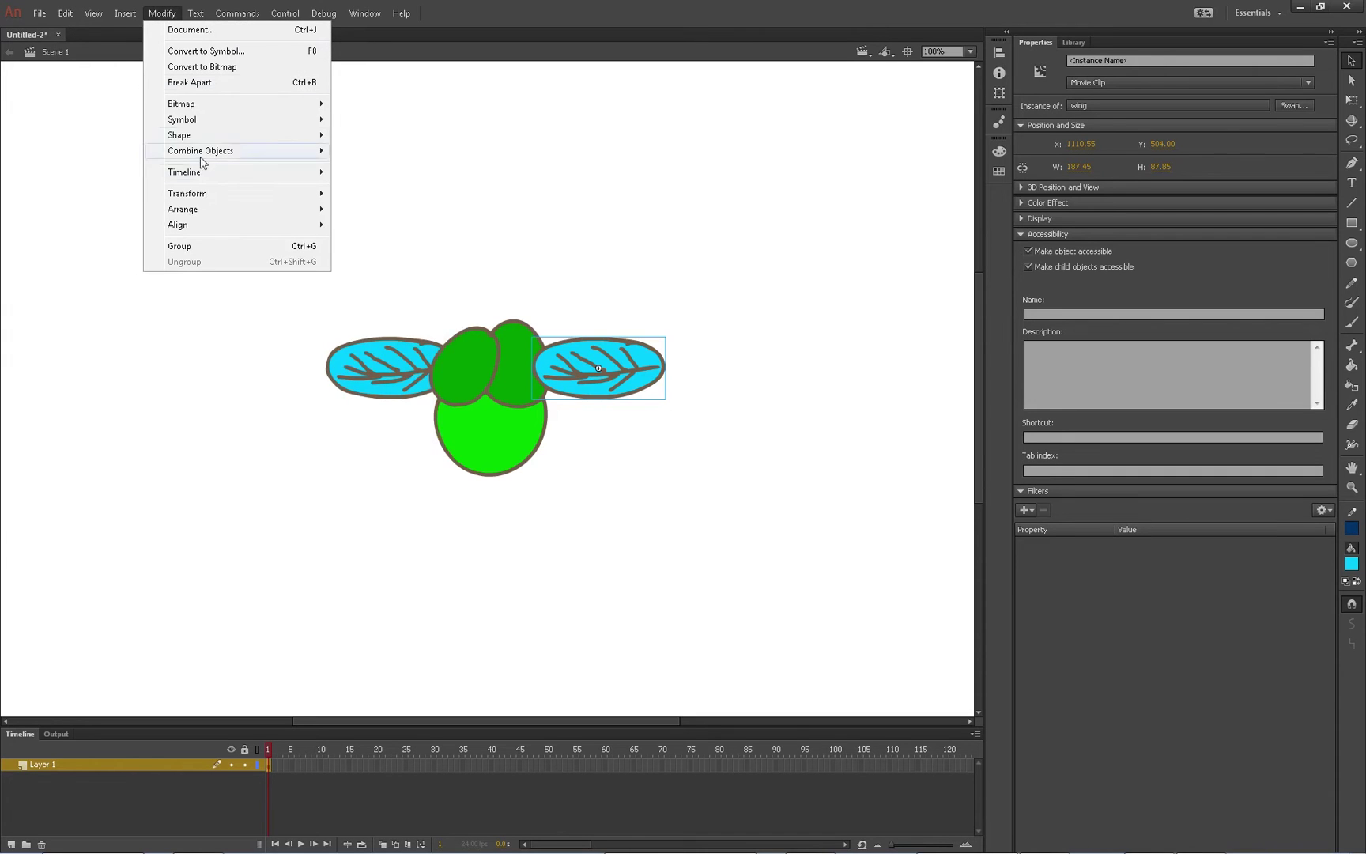
mouse_move(212, 196)
left_click(379, 345)
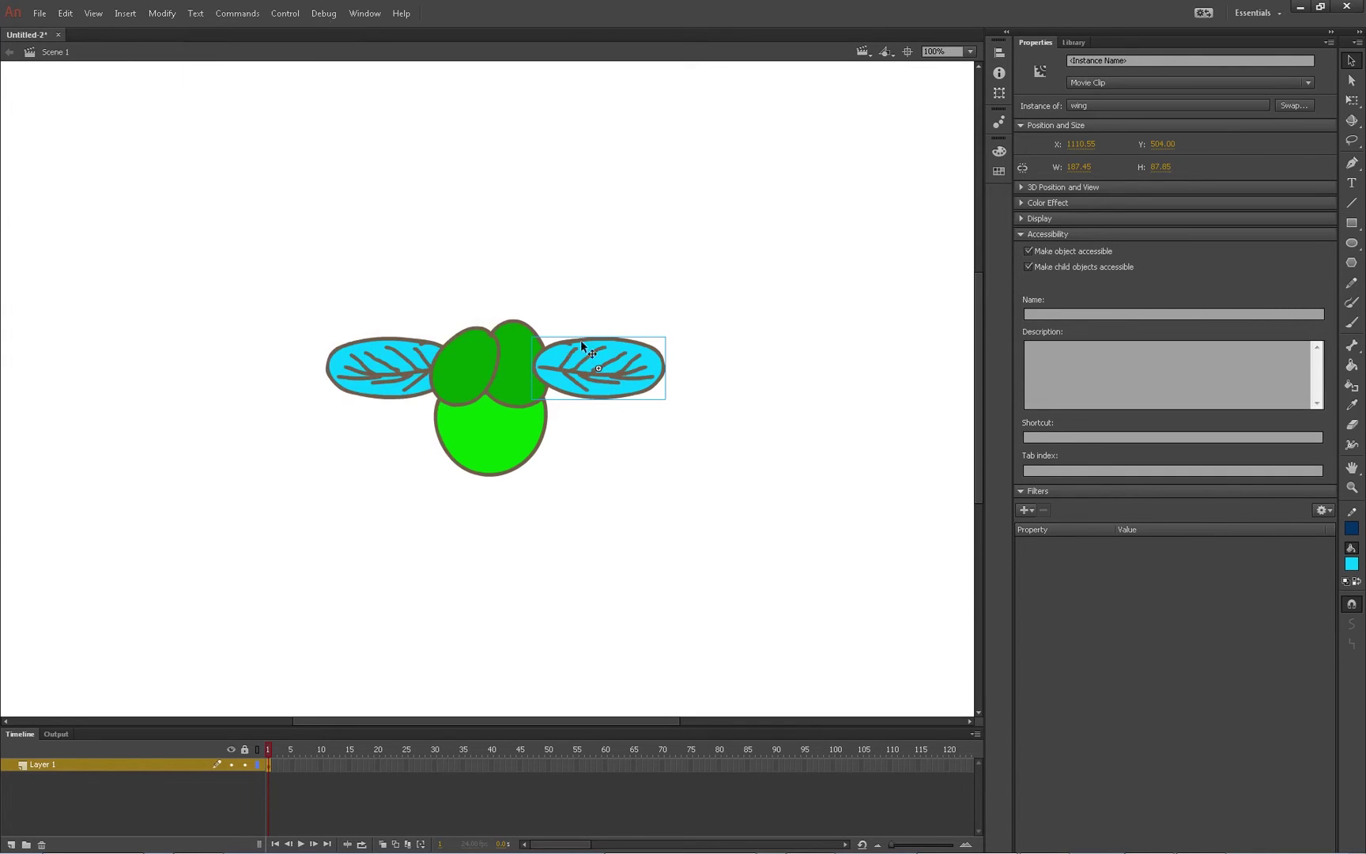
key("ctrl+shift+Down")
Try a bone from the head to the right wing, undo it, and move the head backward
left_click(506, 397)
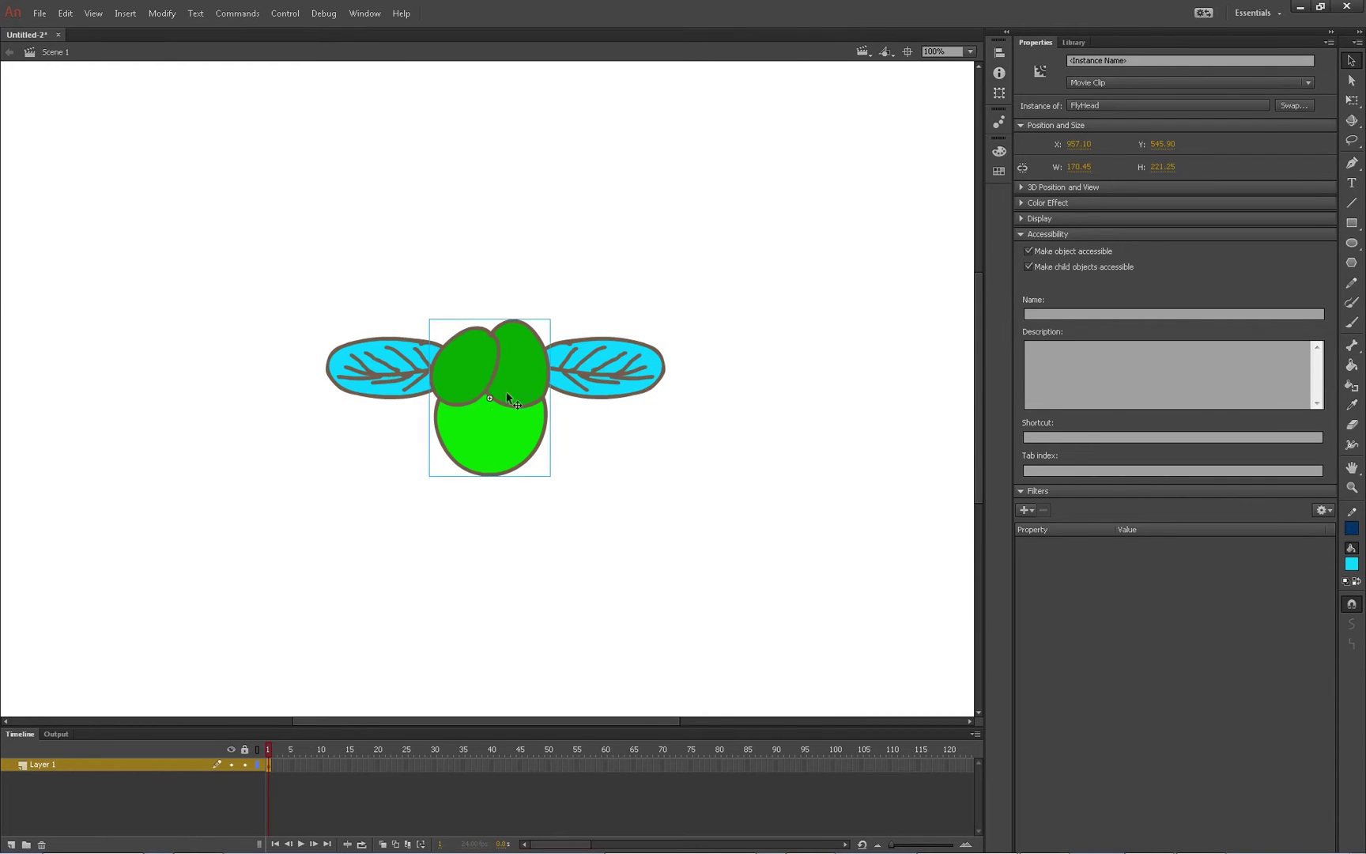
left_click(395, 381)
left_click(530, 405)
left_click(1351, 350)
left_click(494, 366)
left_click_drag(490, 373, 555, 368)
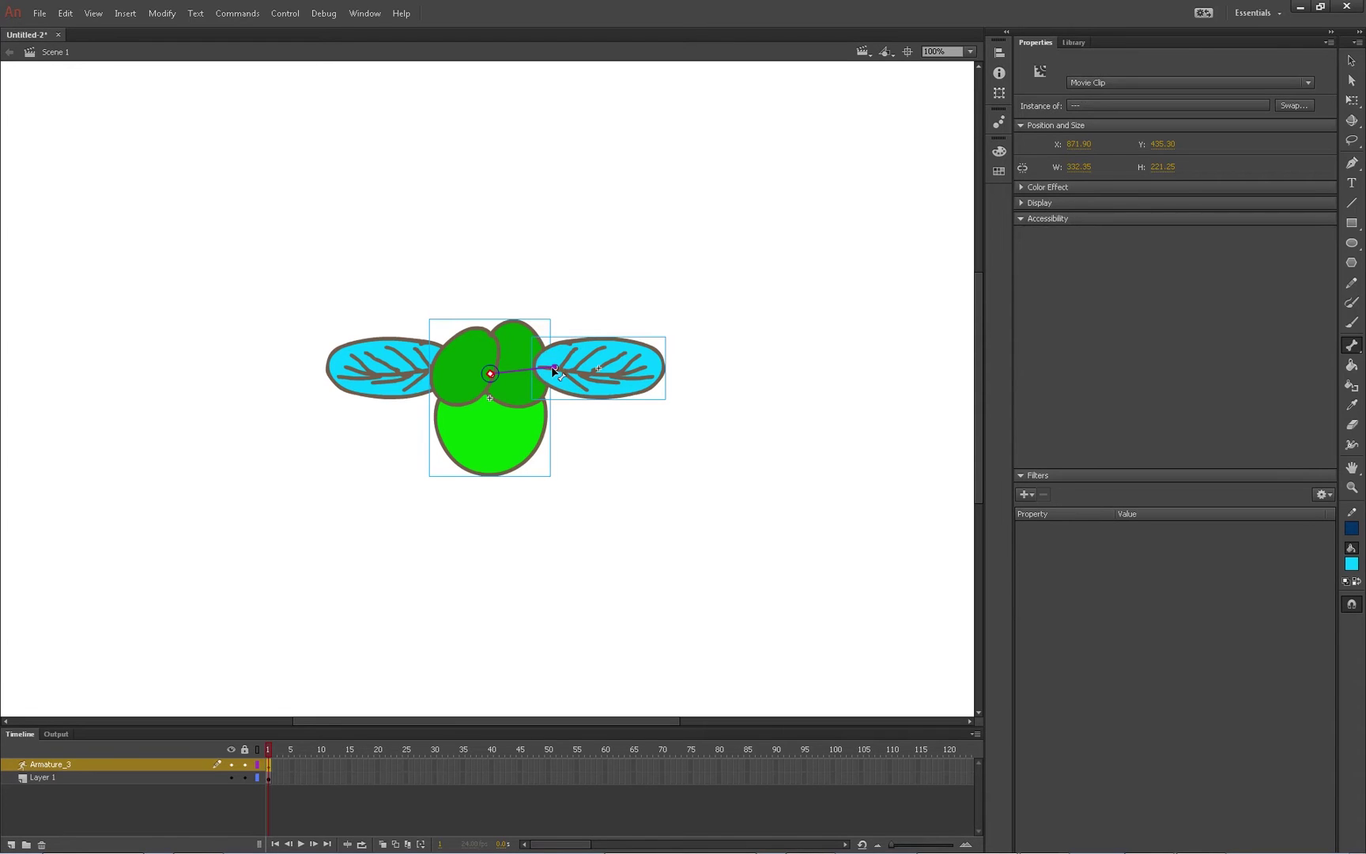
key("ctrl+z")
key("v")
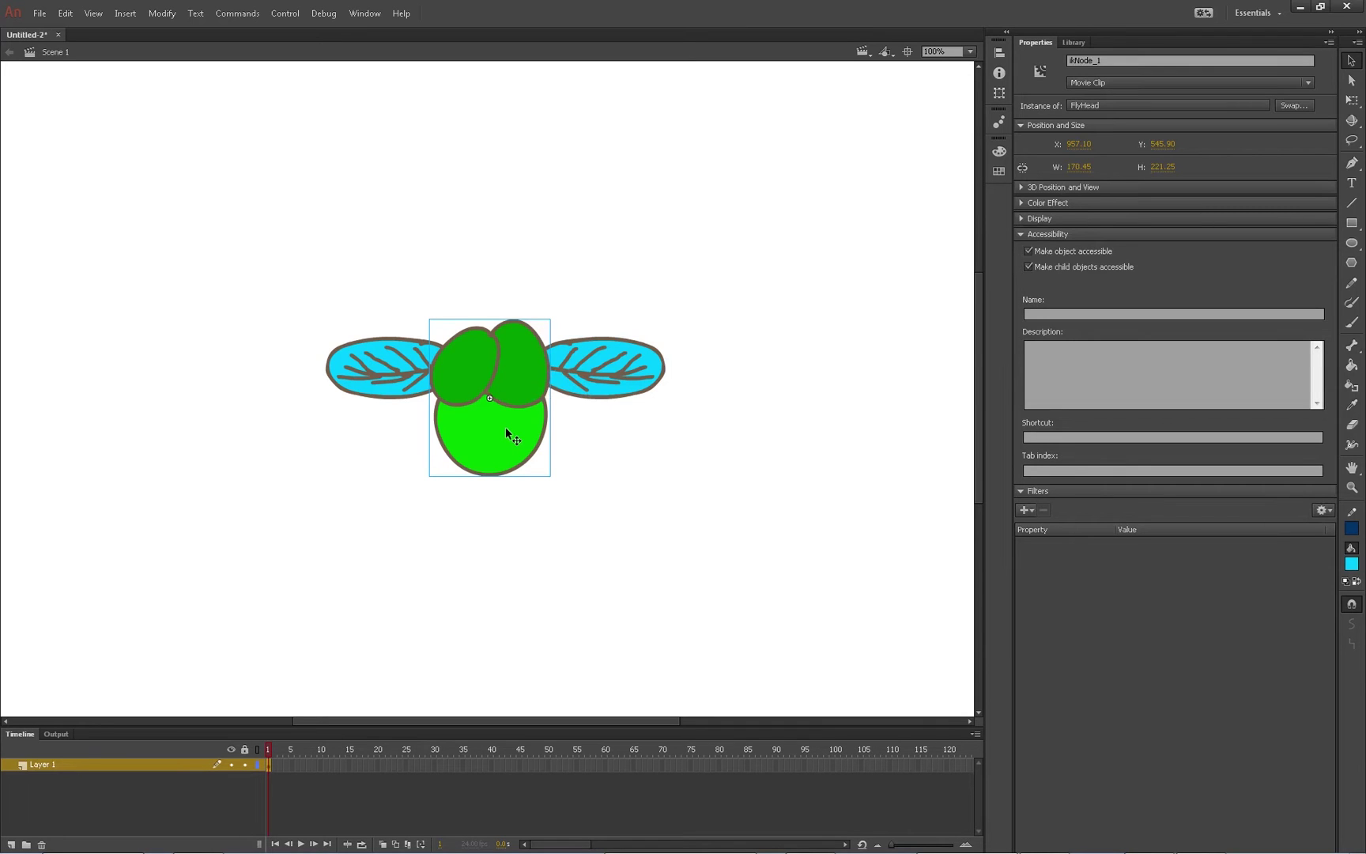
key("ctrl+Down")
key("ctrl+Down")
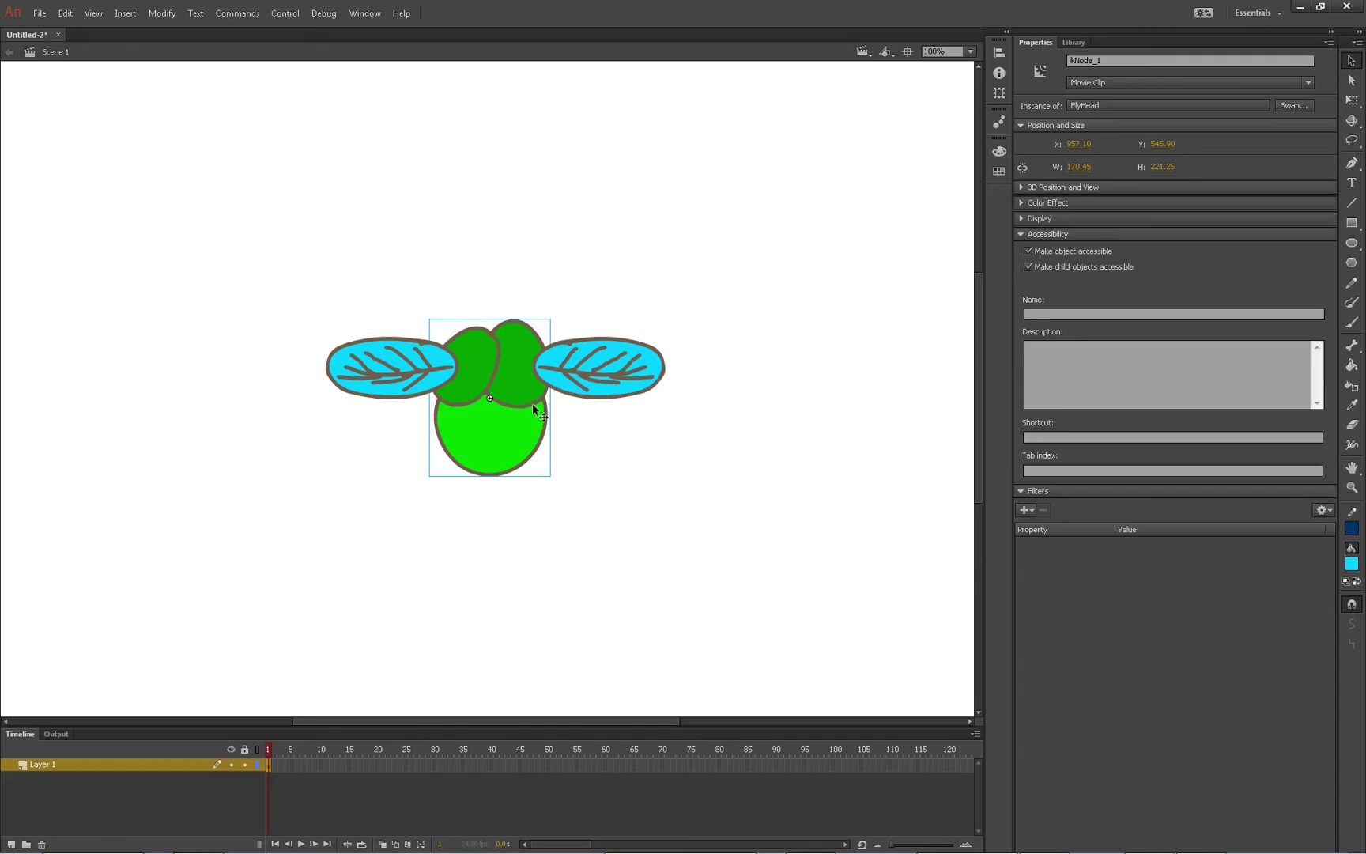
Attempt a bone toward the left wing, then undo back to an unrigged fly
key("b")
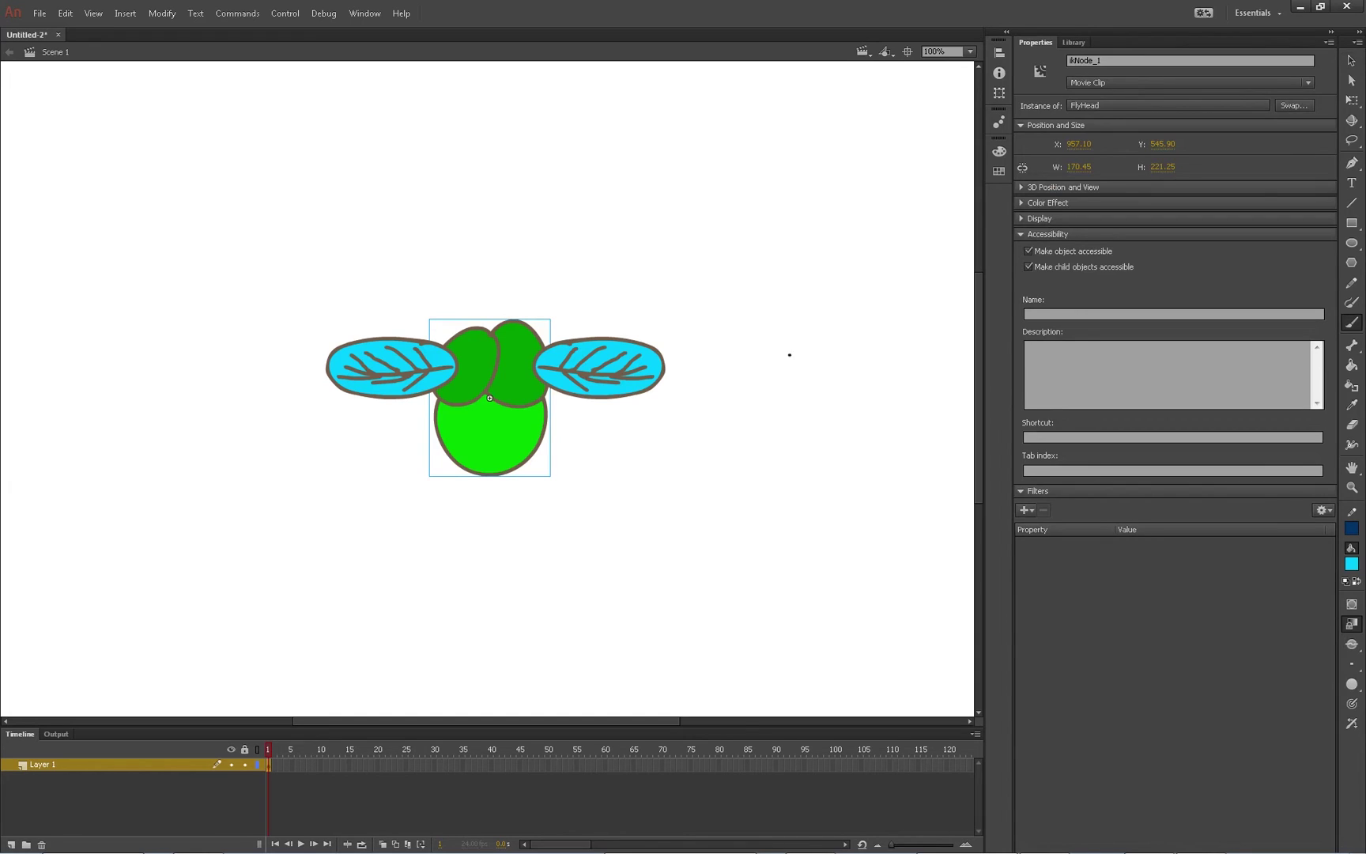
key("m")
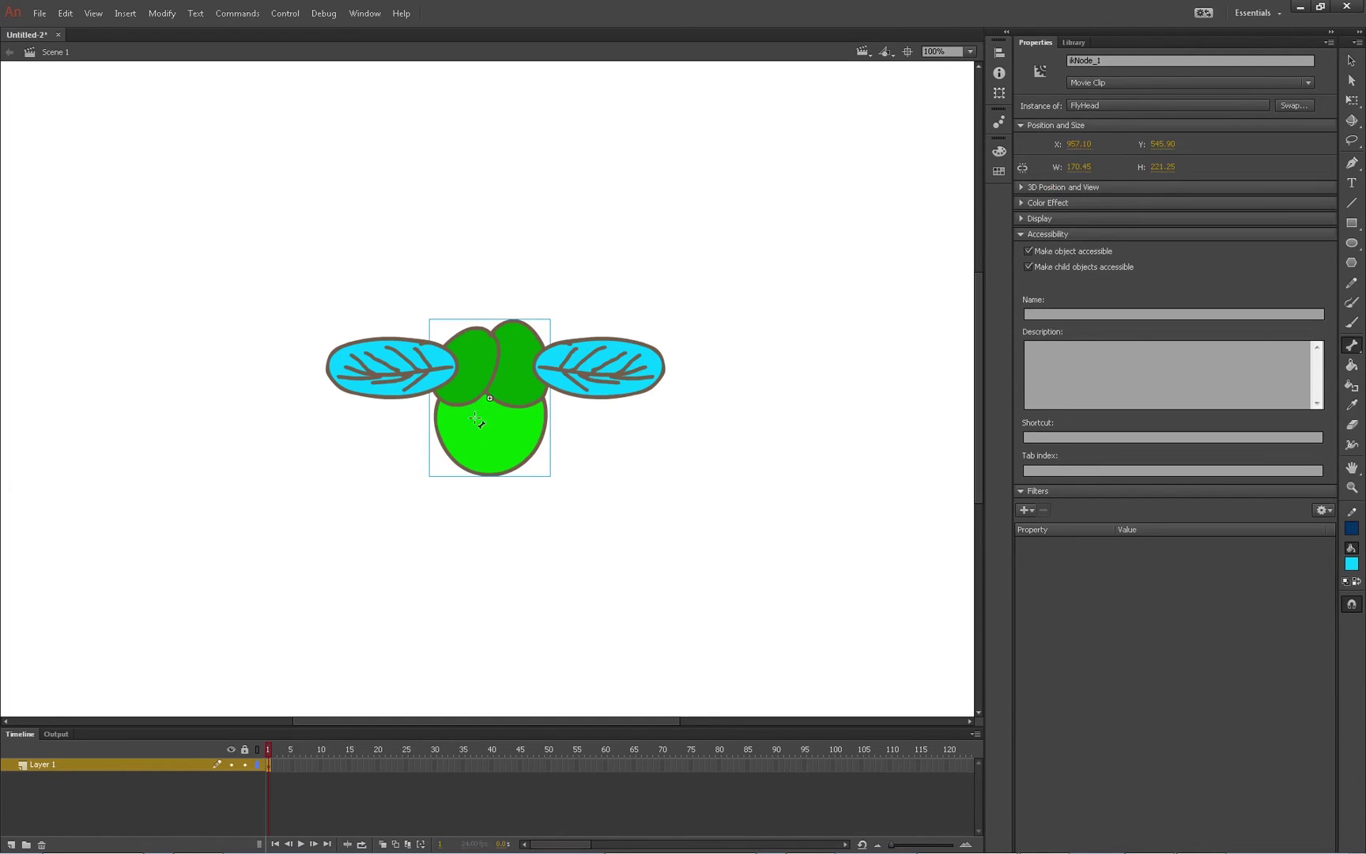
left_click_drag(492, 367, 406, 371)
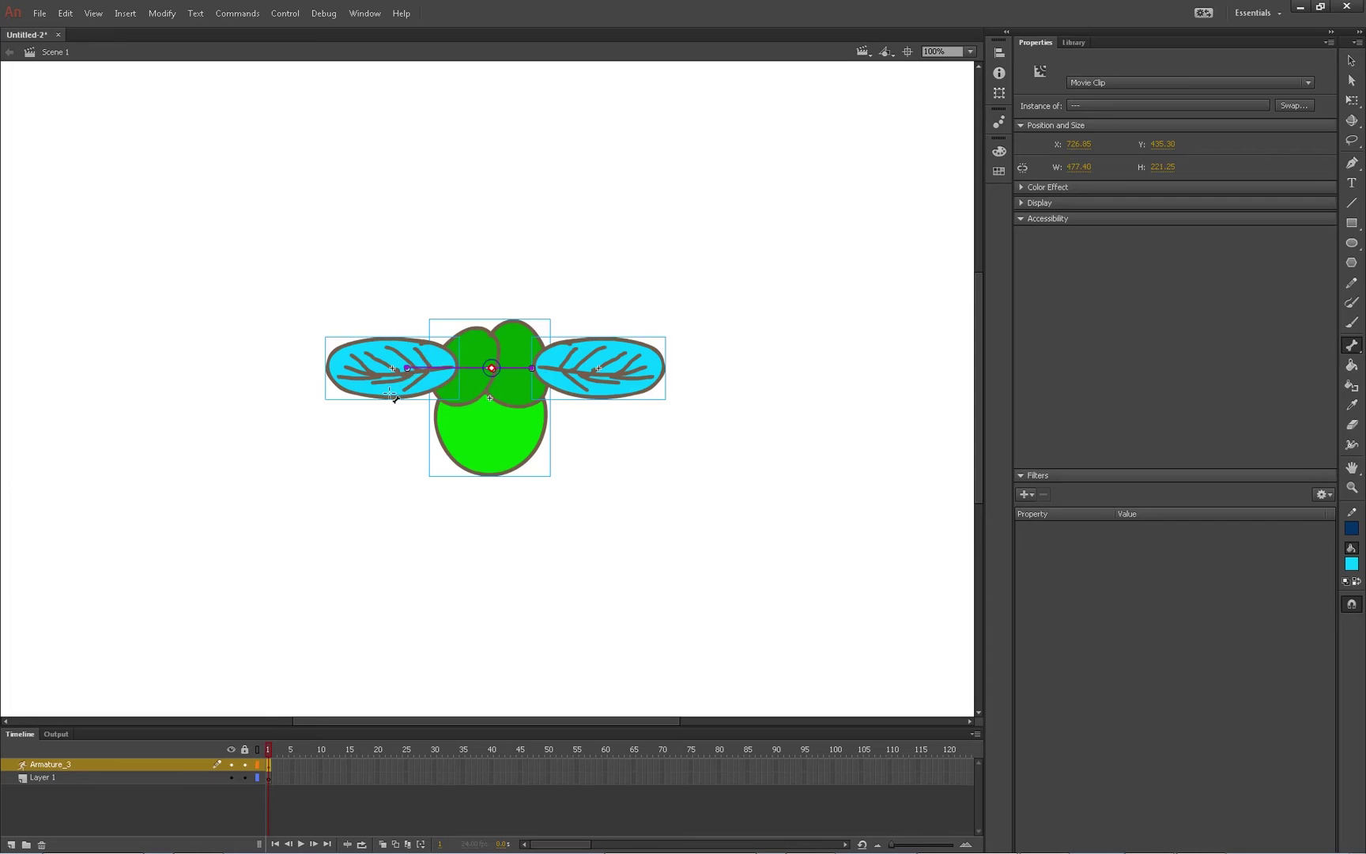
key("v")
left_click(393, 395)
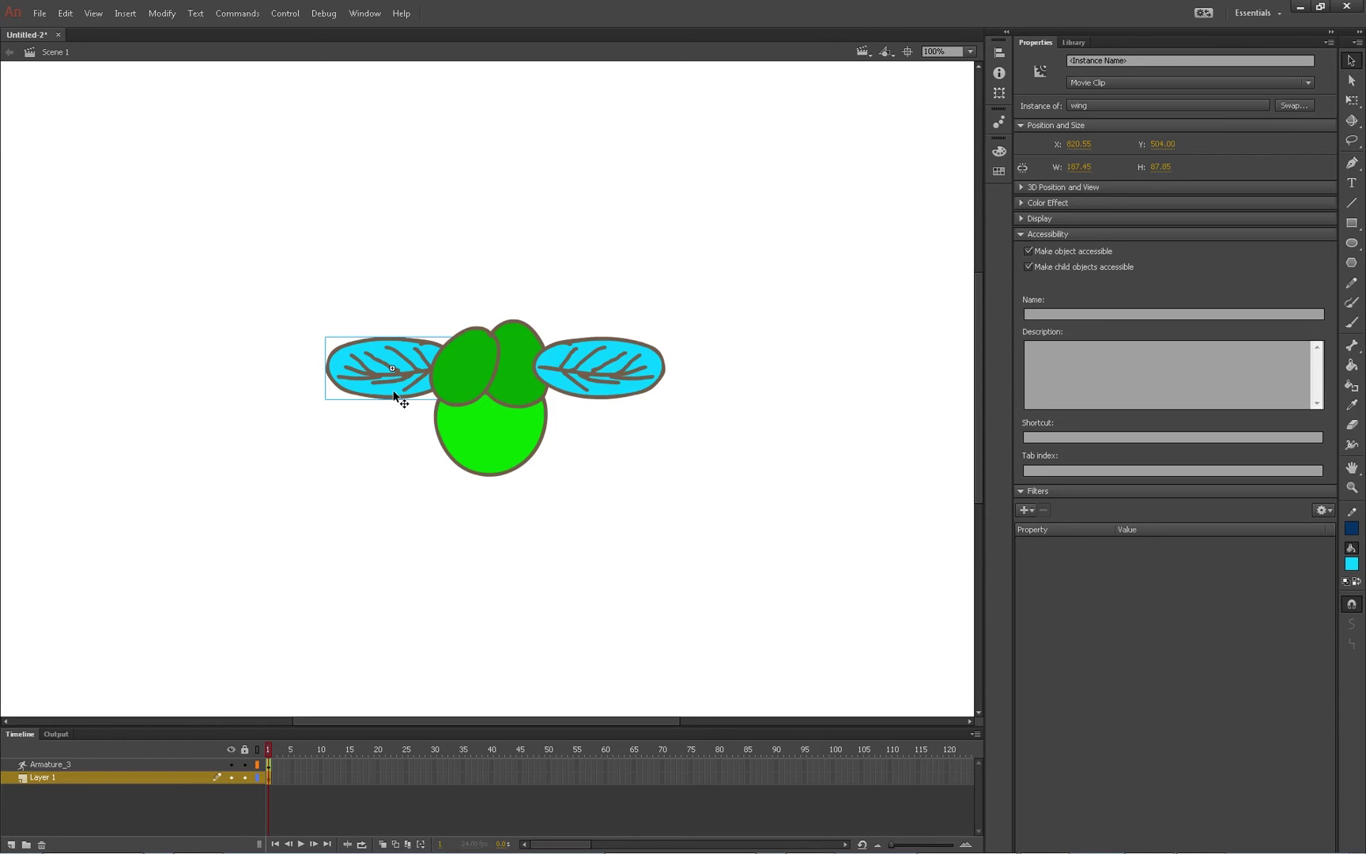
key("ctrl+z")
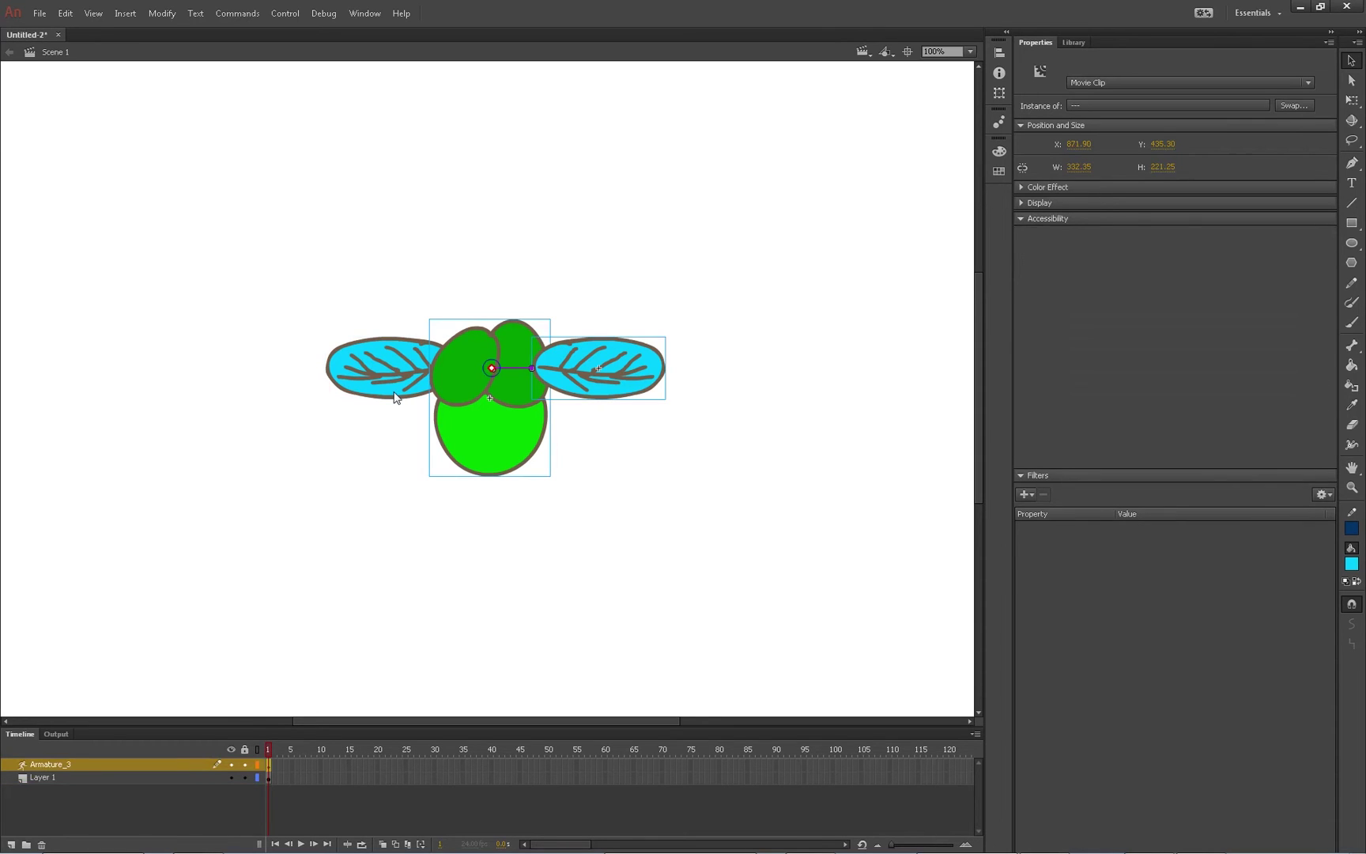
key("ctrl+z")
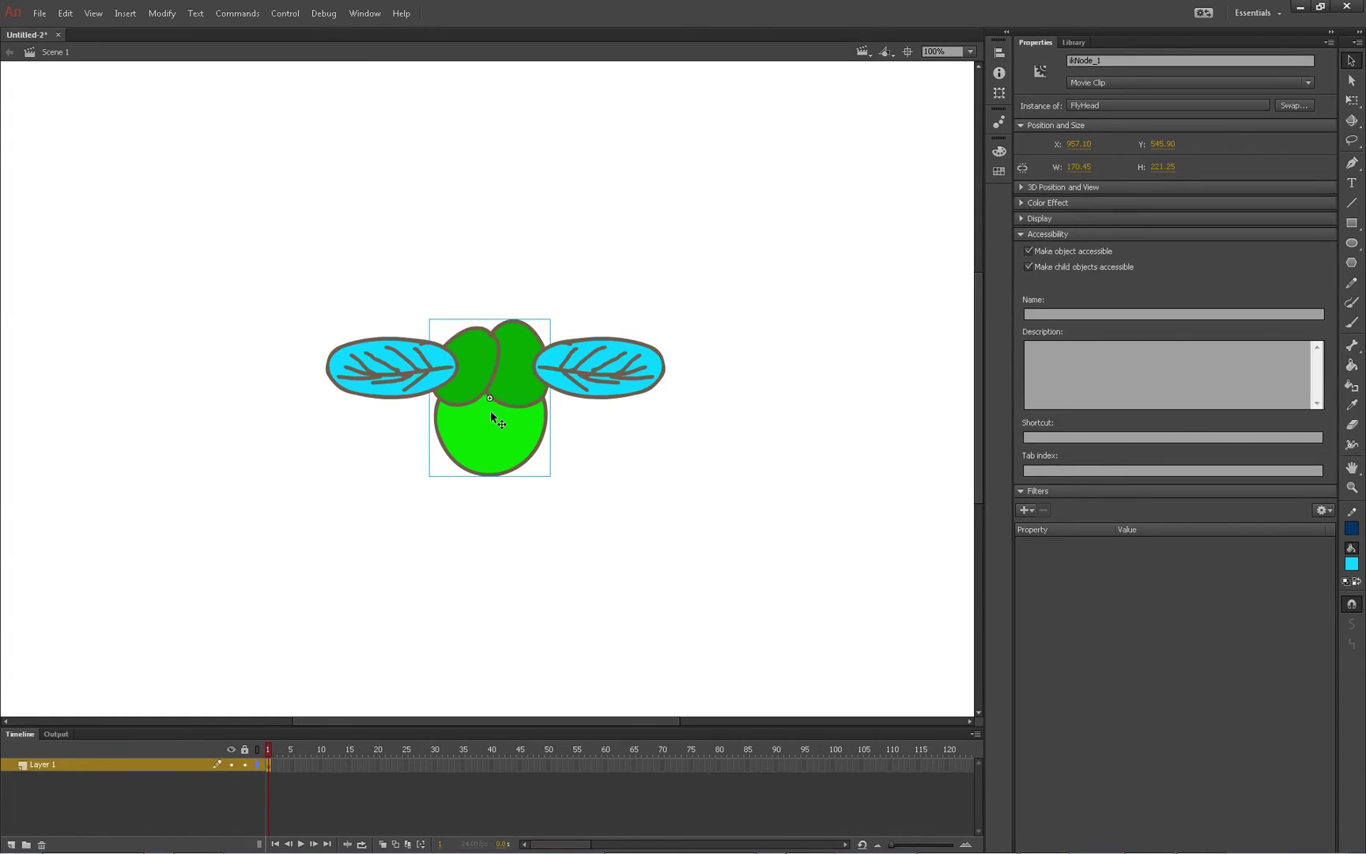
Draw the bone from the head's centre to the right wing, creating Armature_3
key("m")
left_click_drag(493, 367, 532, 369)
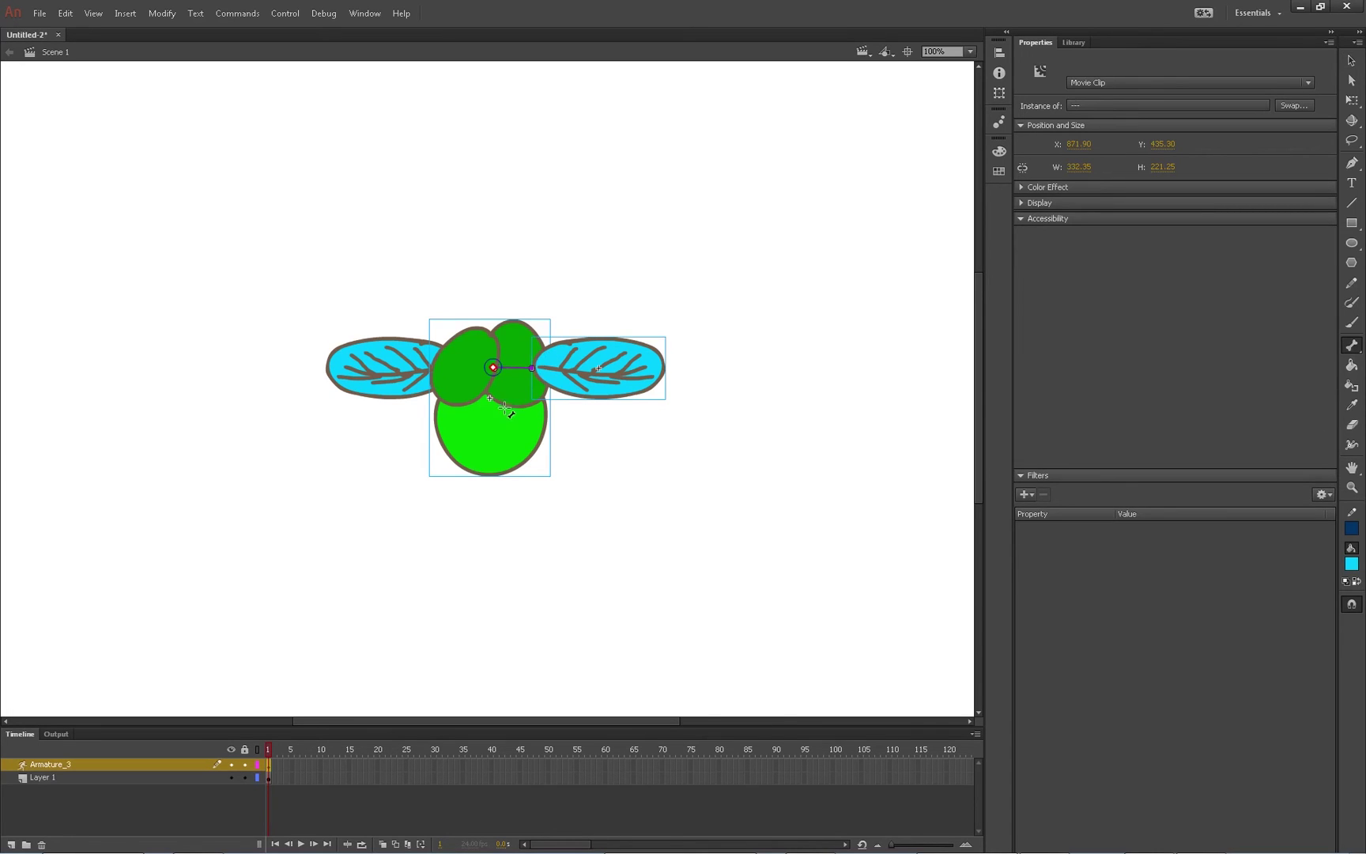
key("v")
left_click(607, 477)
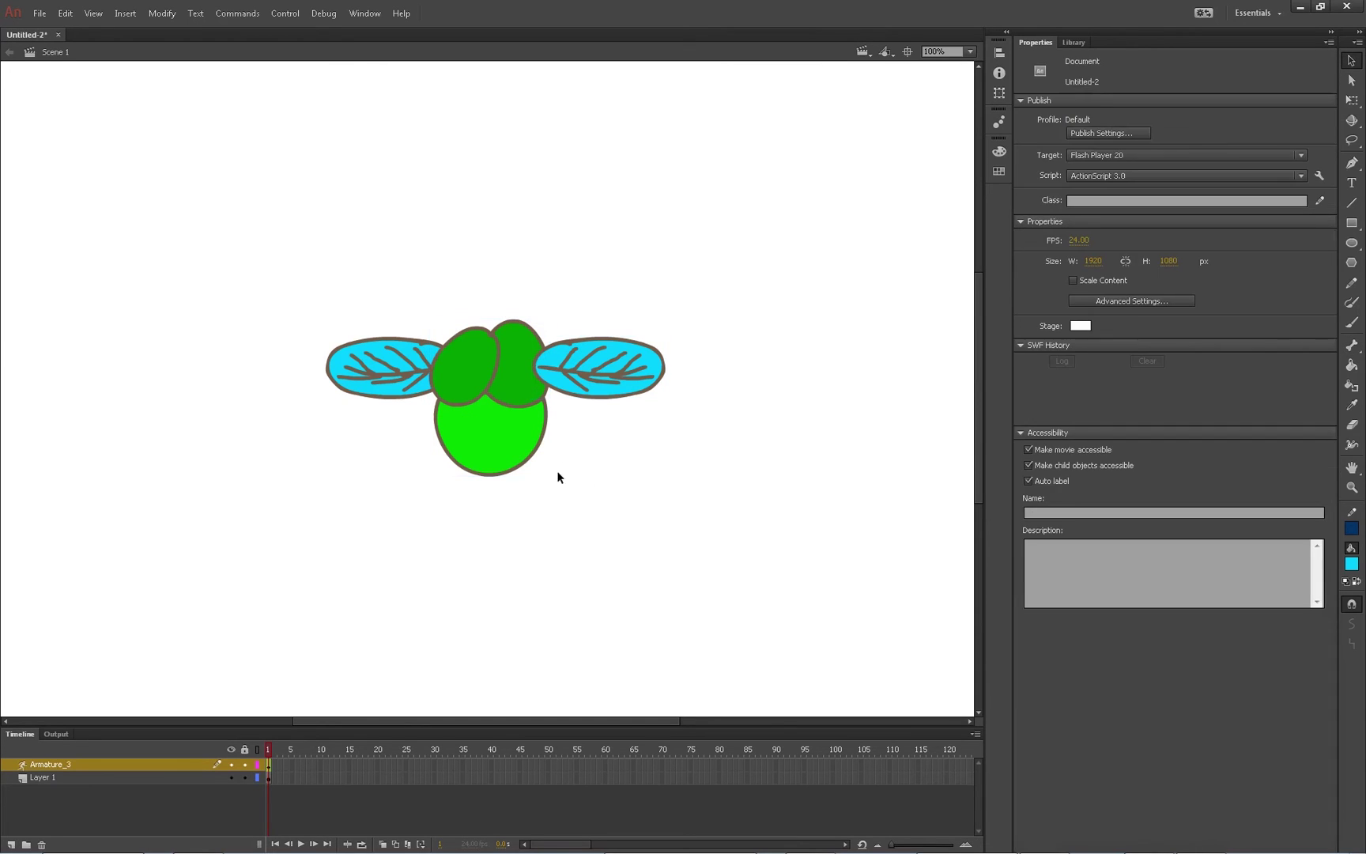
Set the FlyHead's Color Effect Style to Alpha 0 to make it transparent
left_click(518, 470)
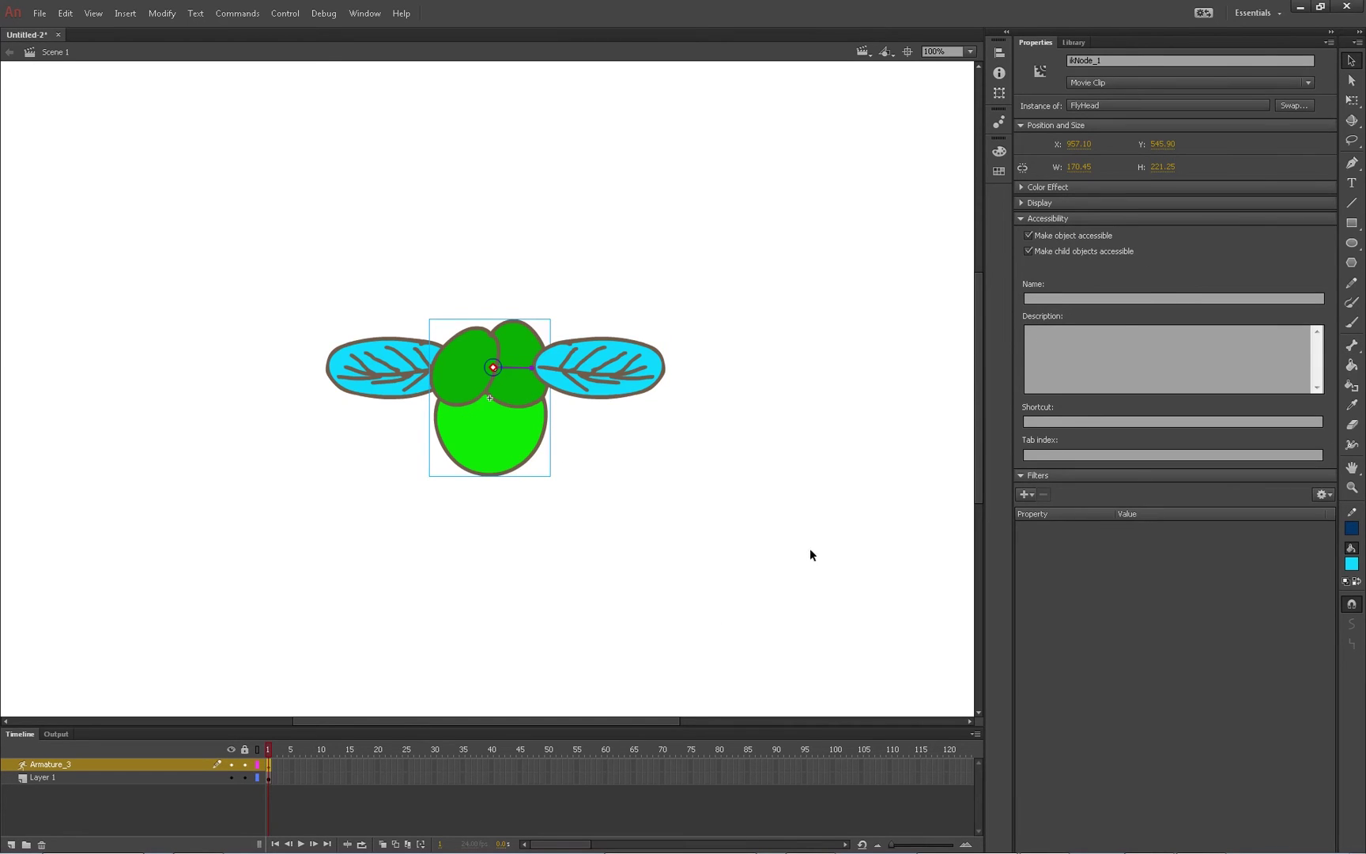
left_click(1046, 204)
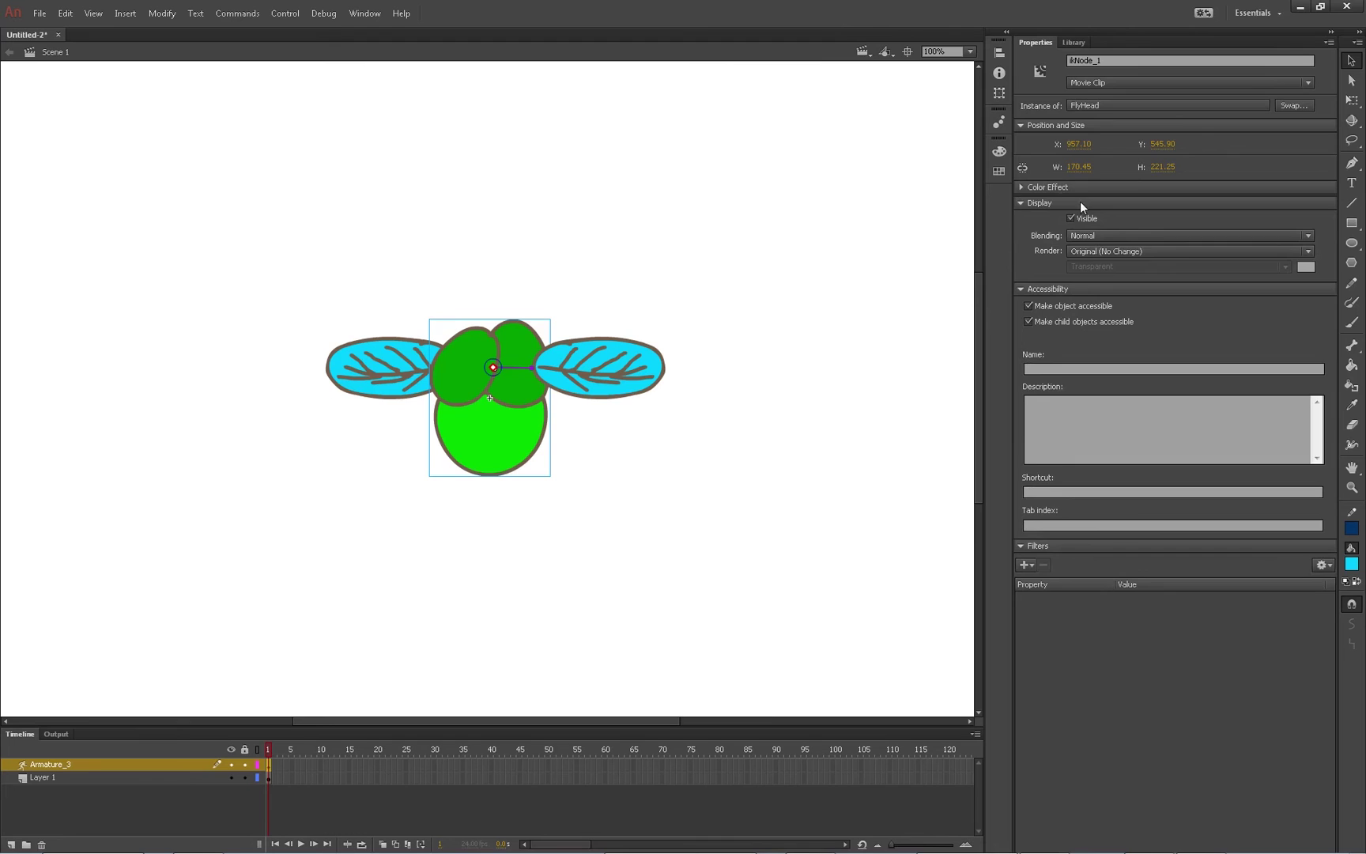
left_click(1049, 186)
left_click(1096, 205)
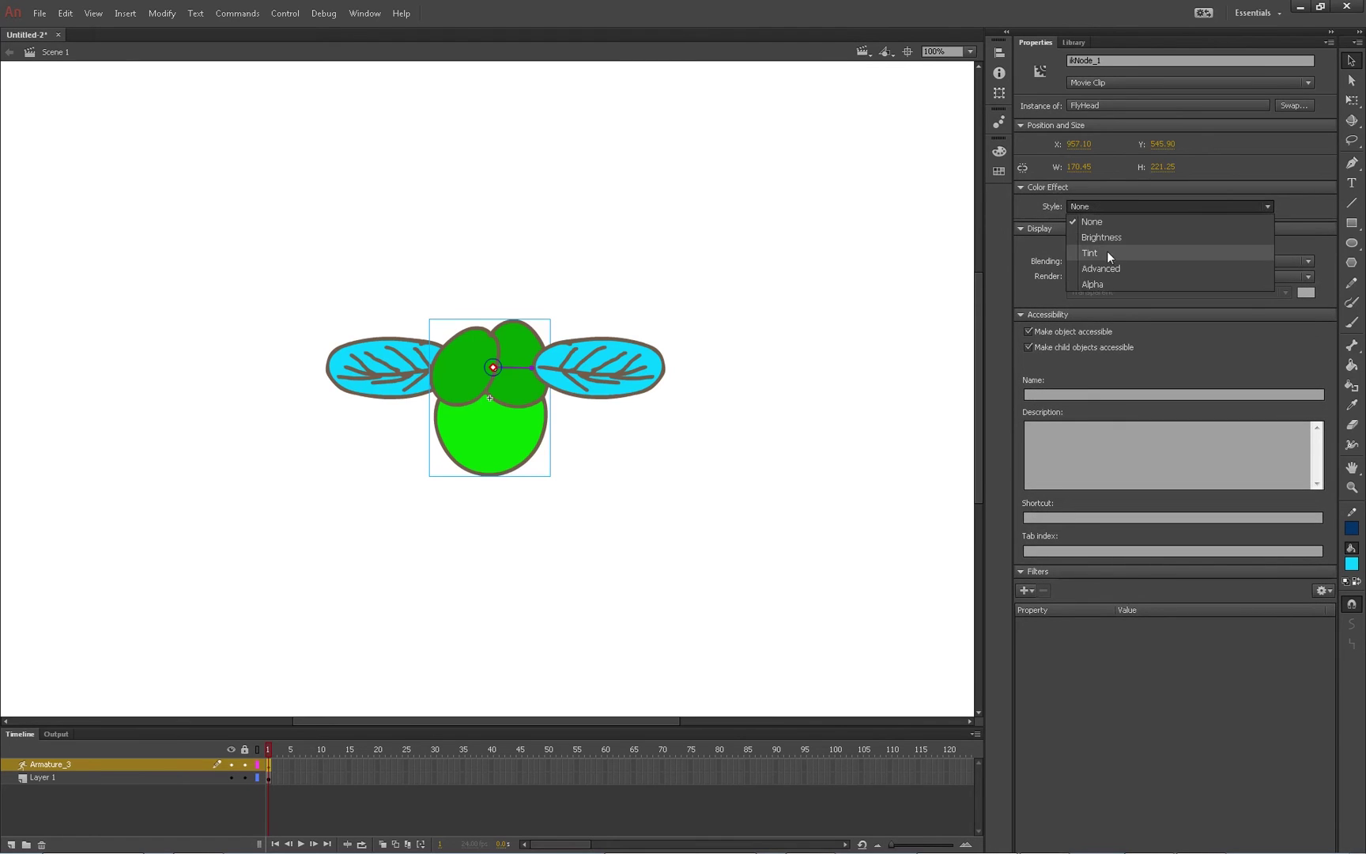
left_click(1093, 284)
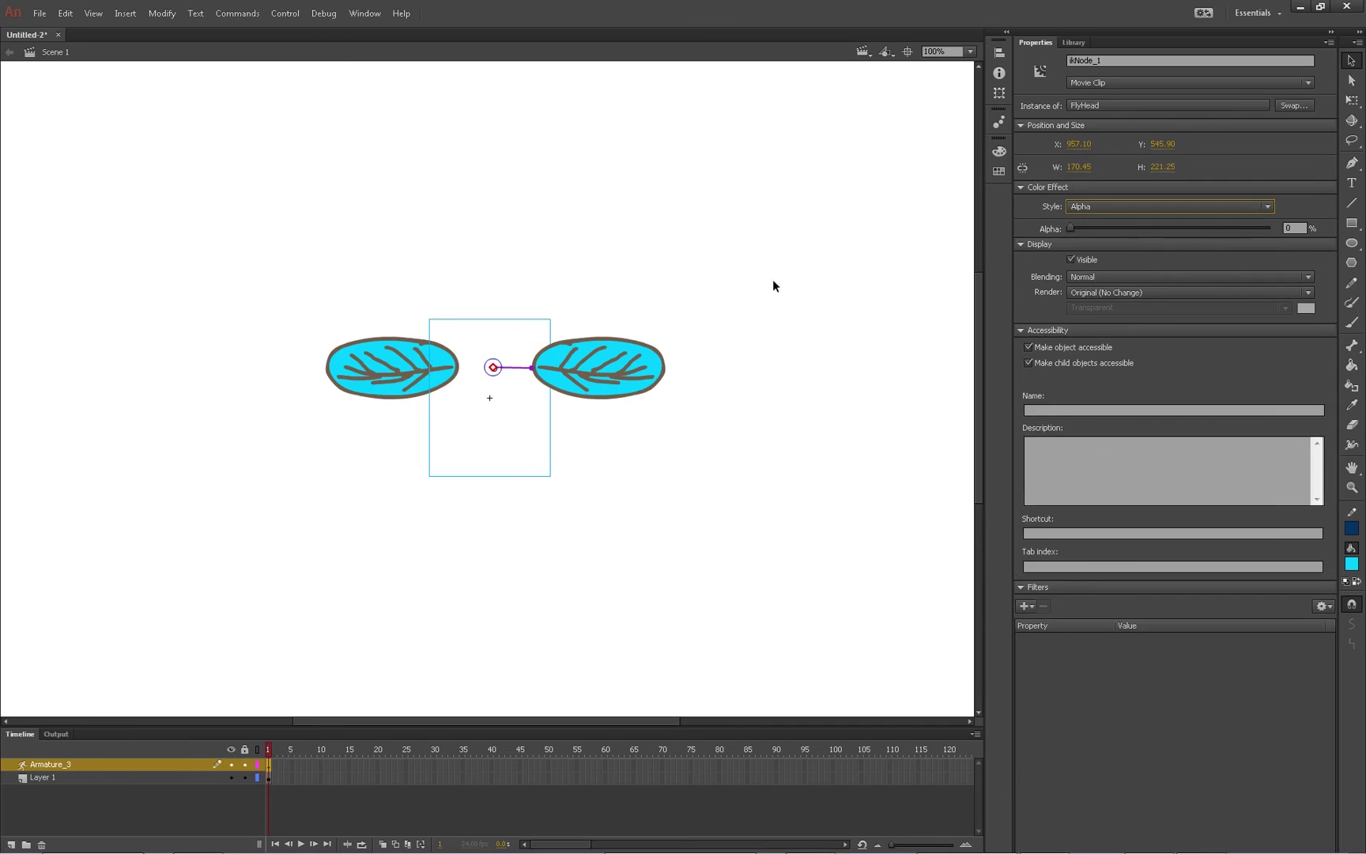
Draw a bone from the central joint to the left wing, then reset the head's style to None
key("m")
left_click_drag(499, 372, 459, 368)
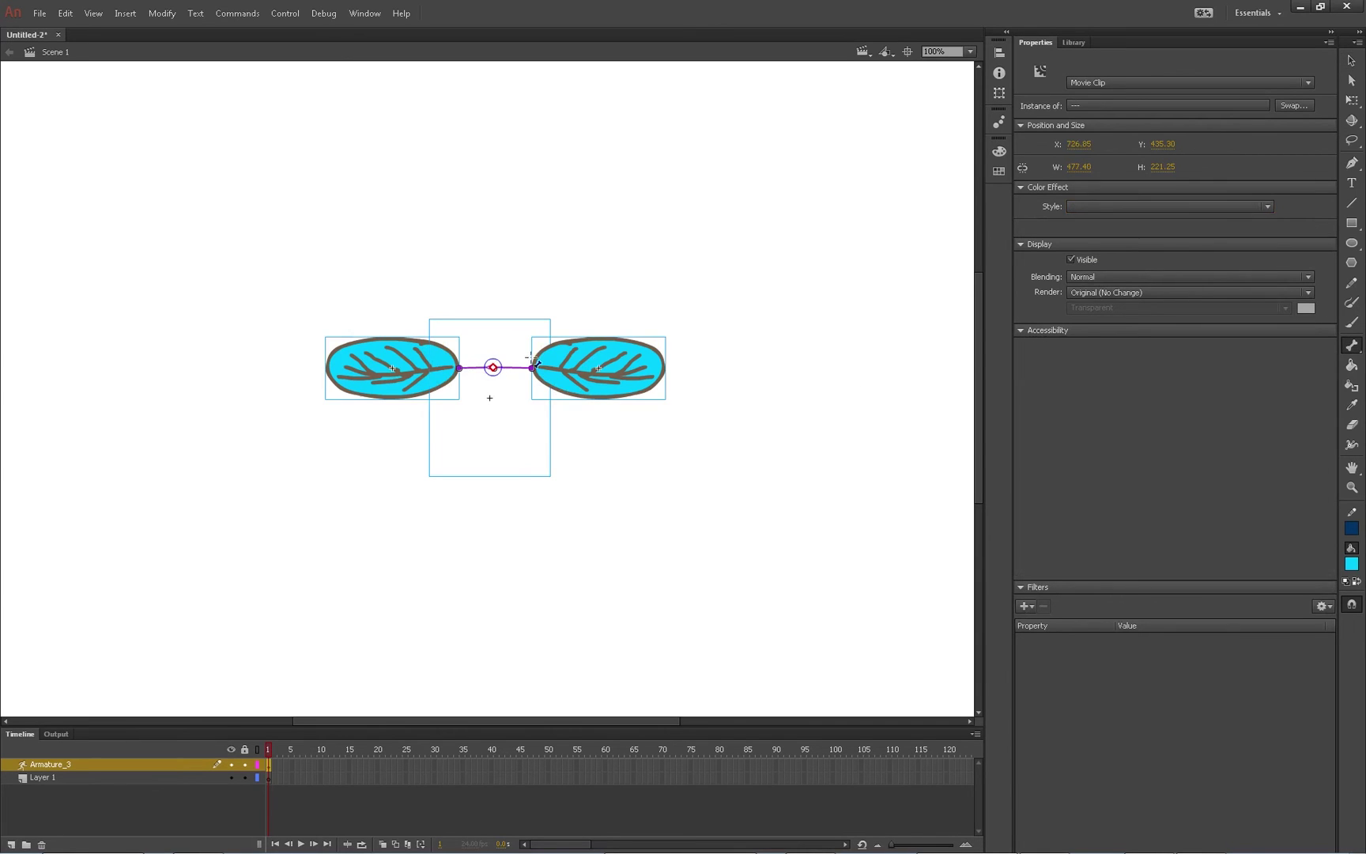
key("v")
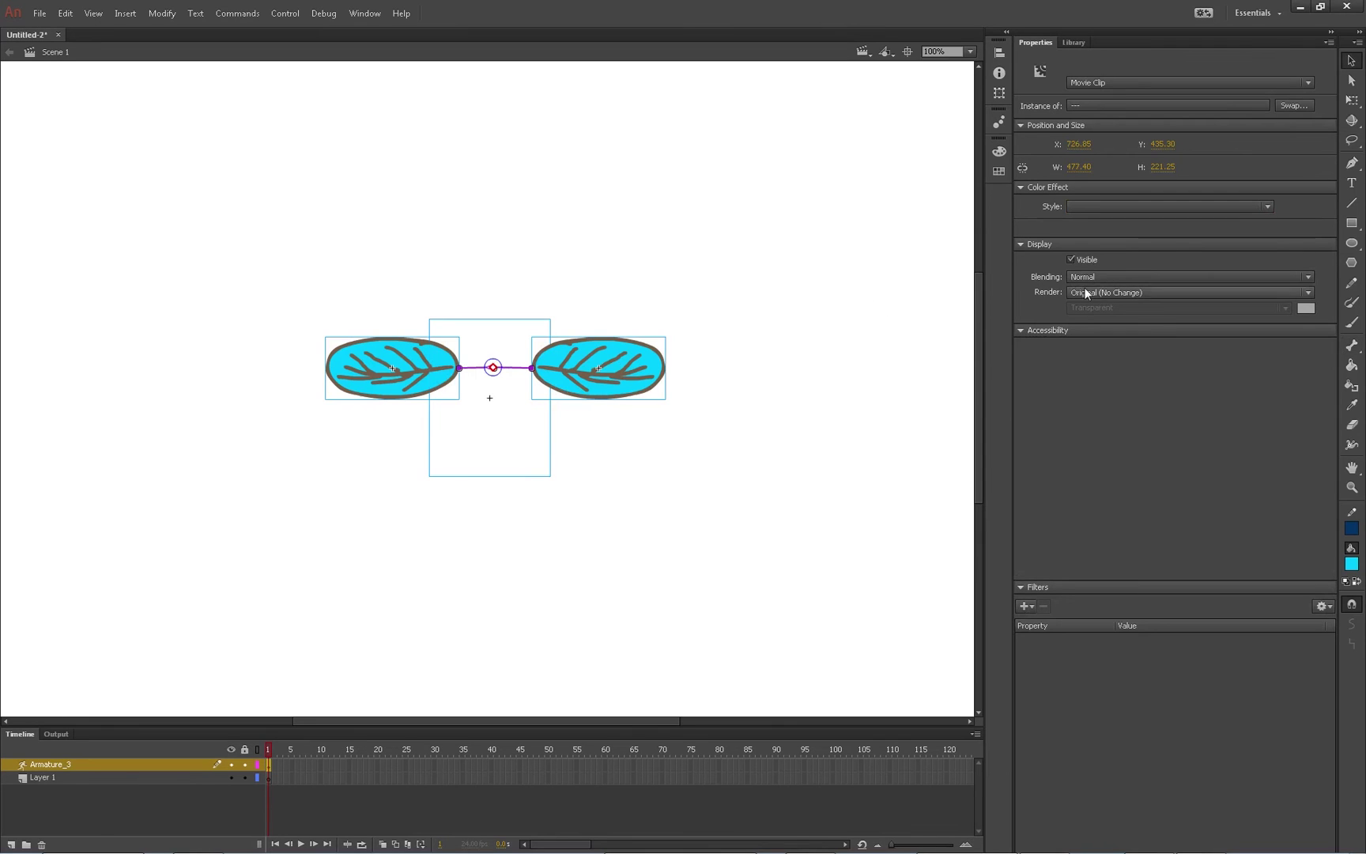
left_click(506, 454)
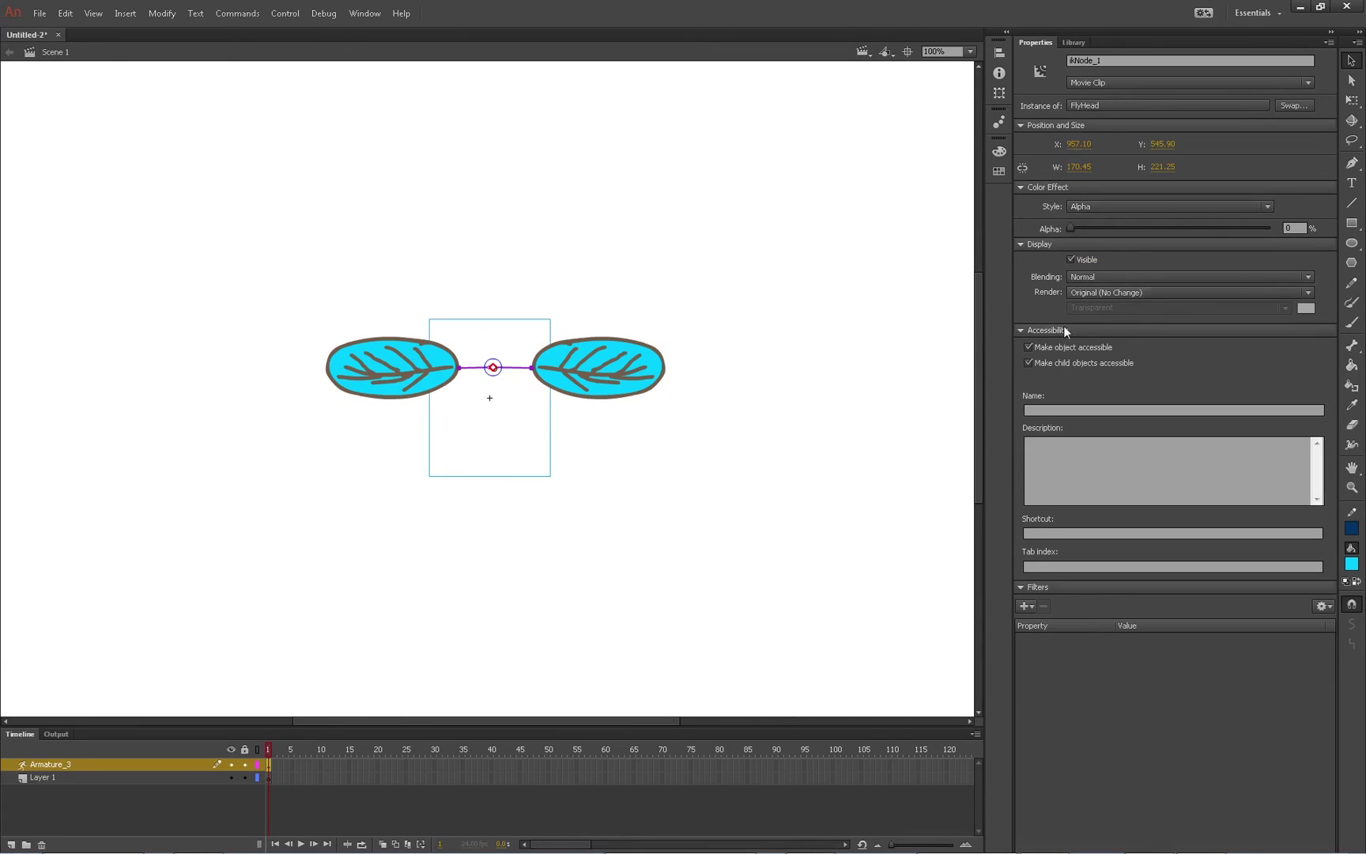
left_click(1102, 207)
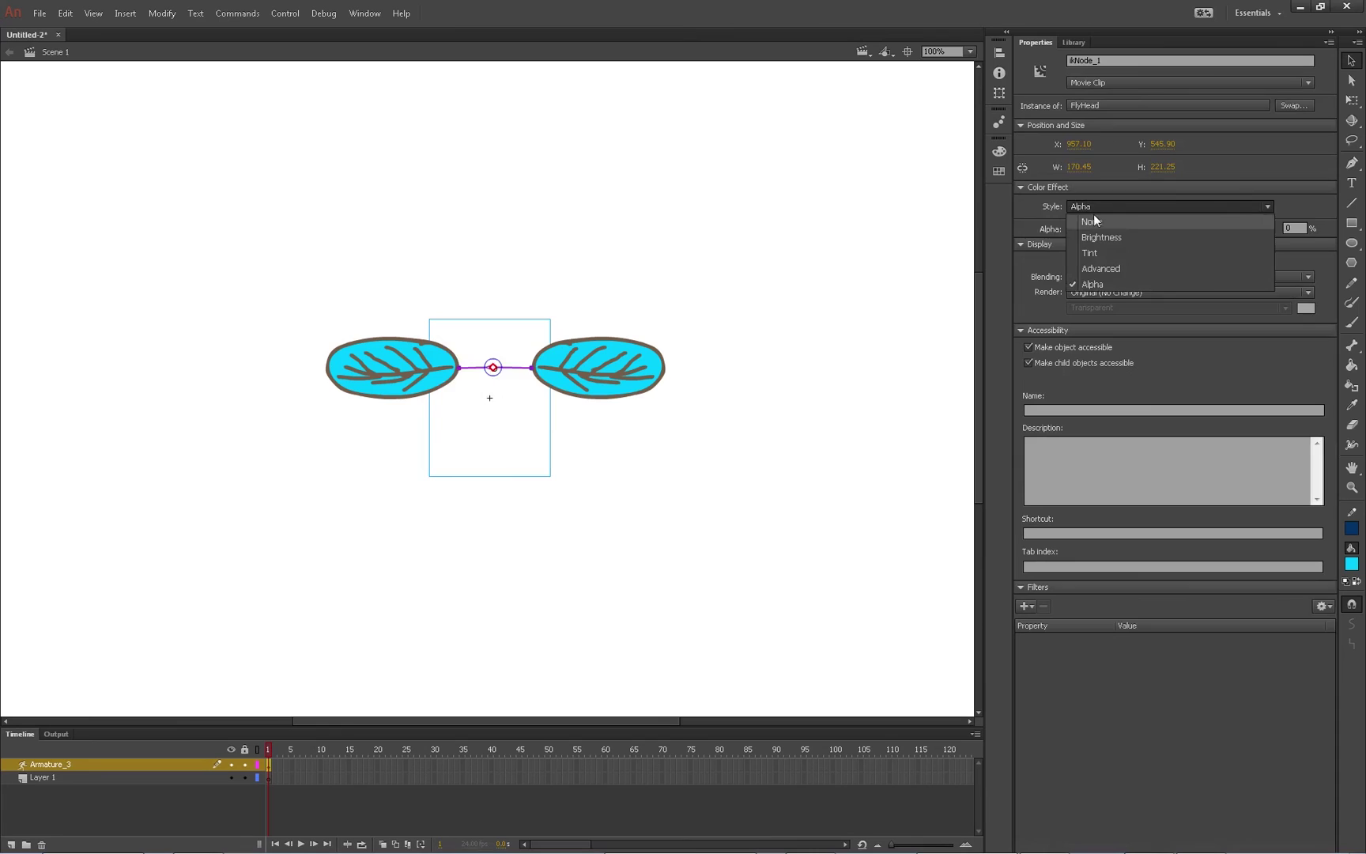
left_click(1093, 216)
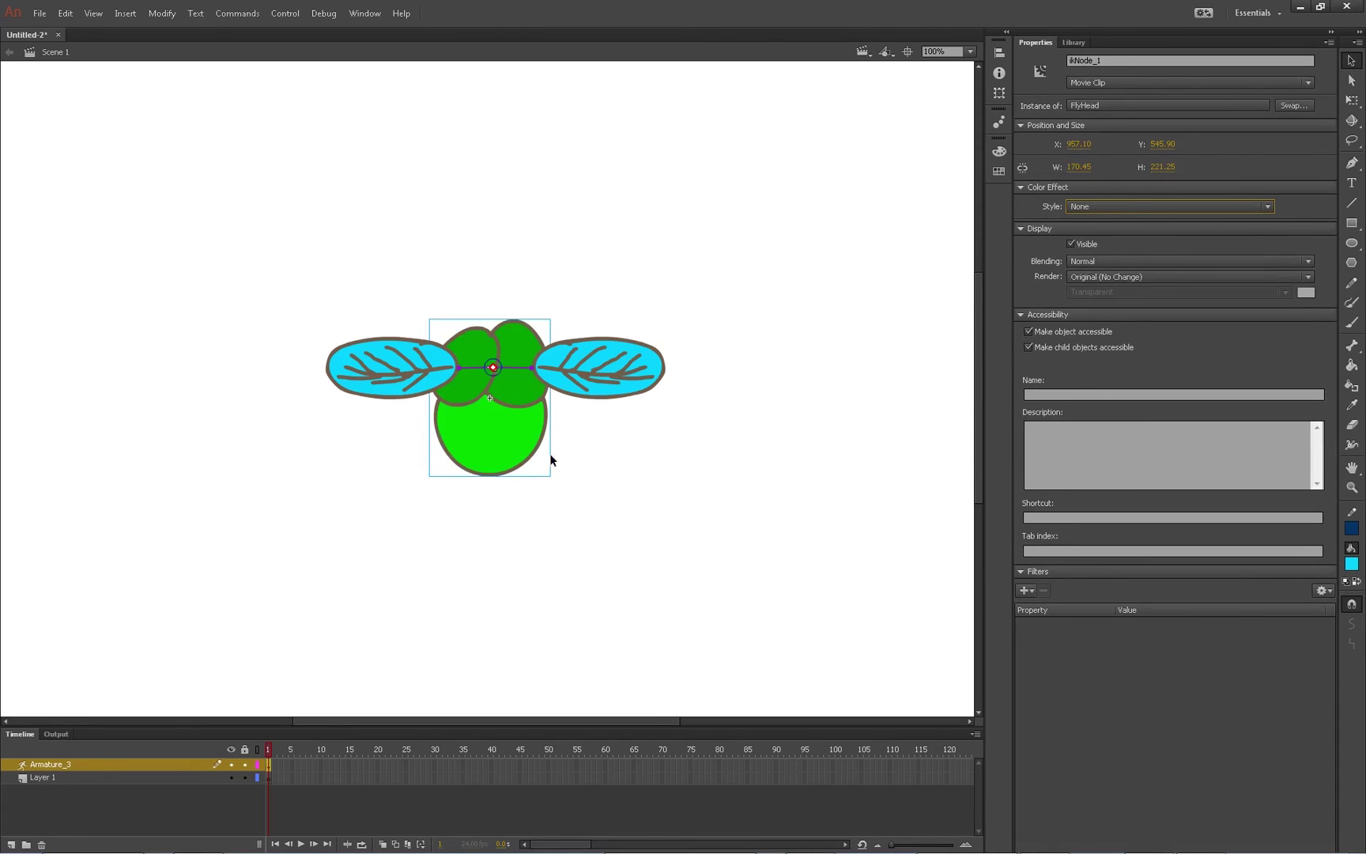
Rotate the left wing up to the upper left and the right wing to the upper right
left_click(576, 378)
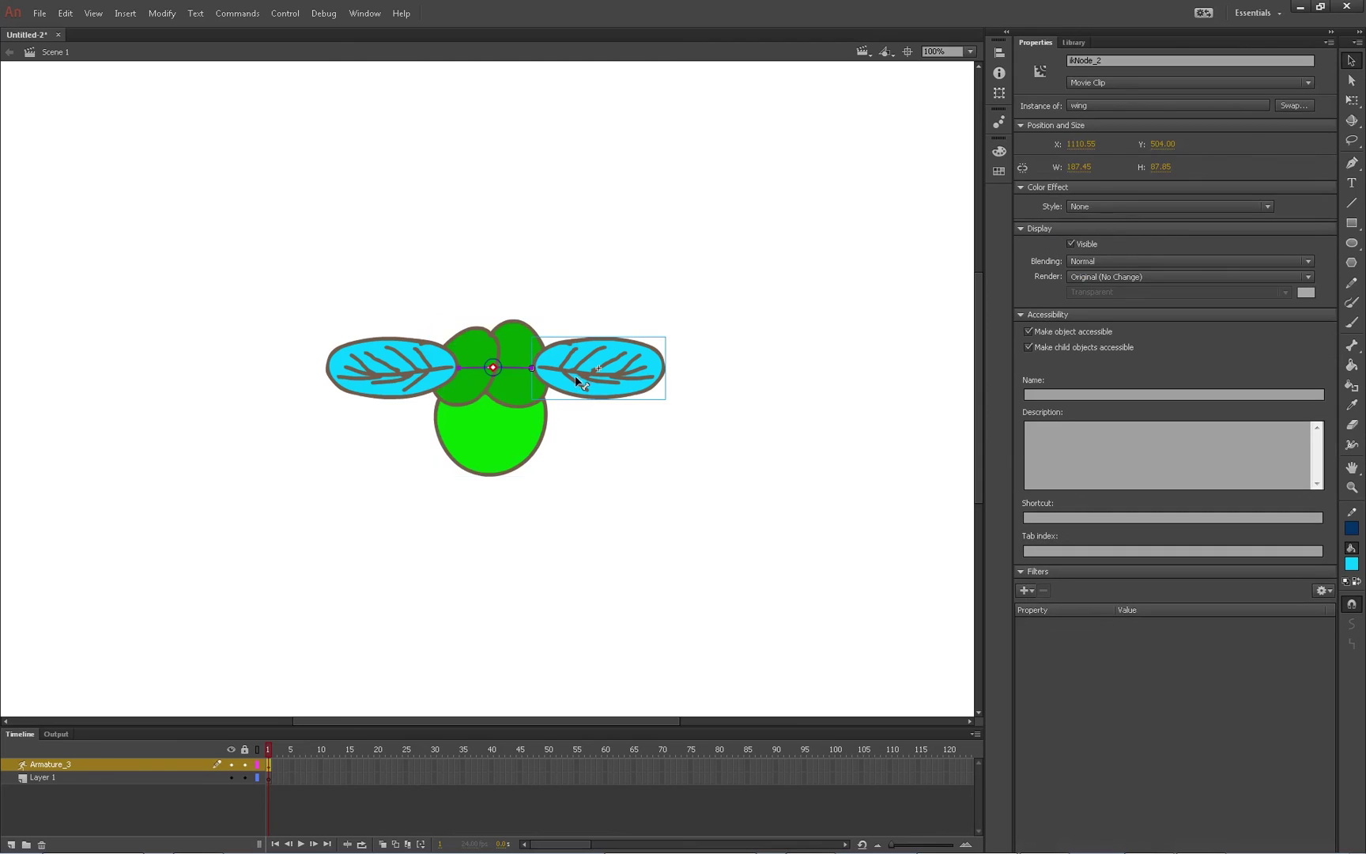
left_click(400, 396)
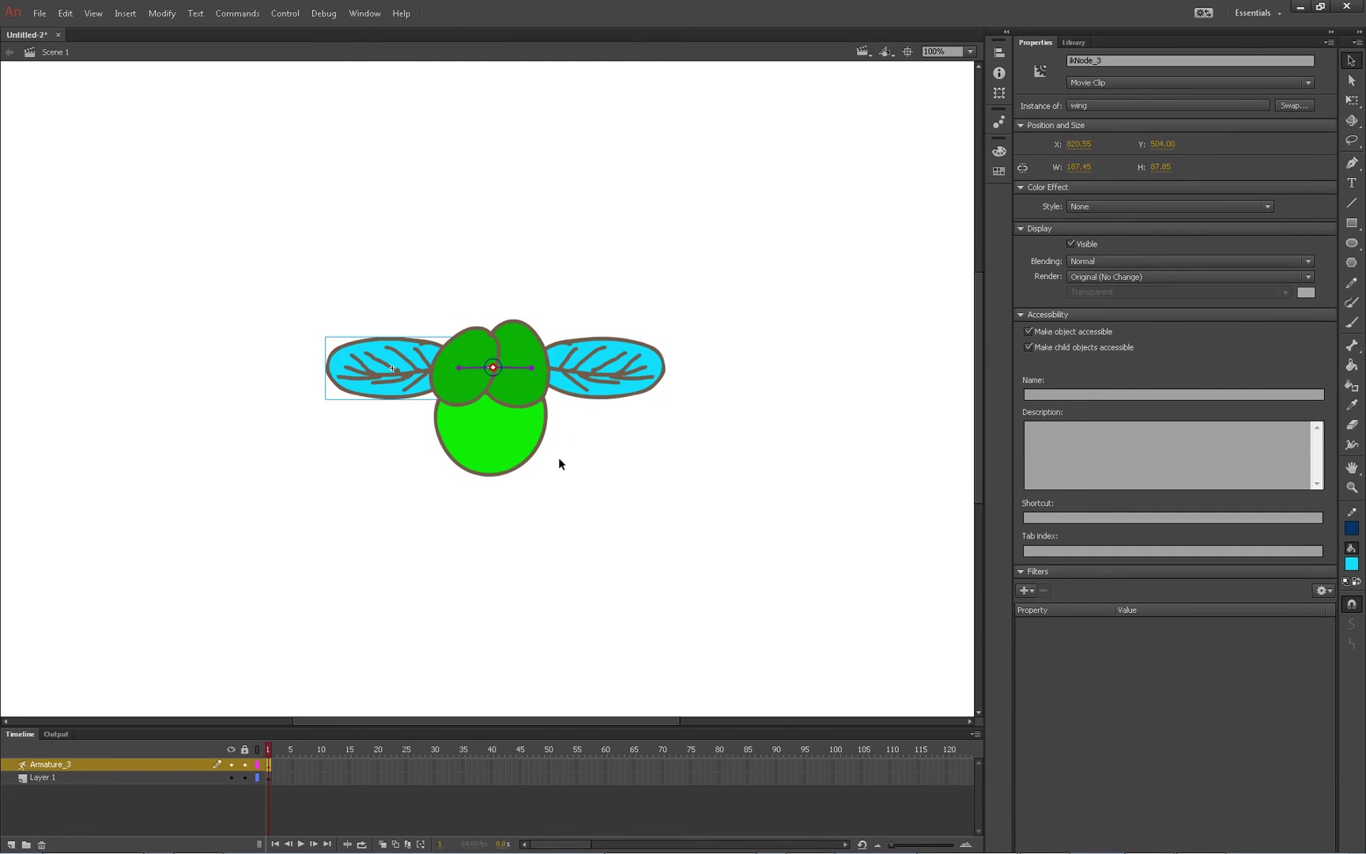
left_click(595, 442)
left_click(616, 379)
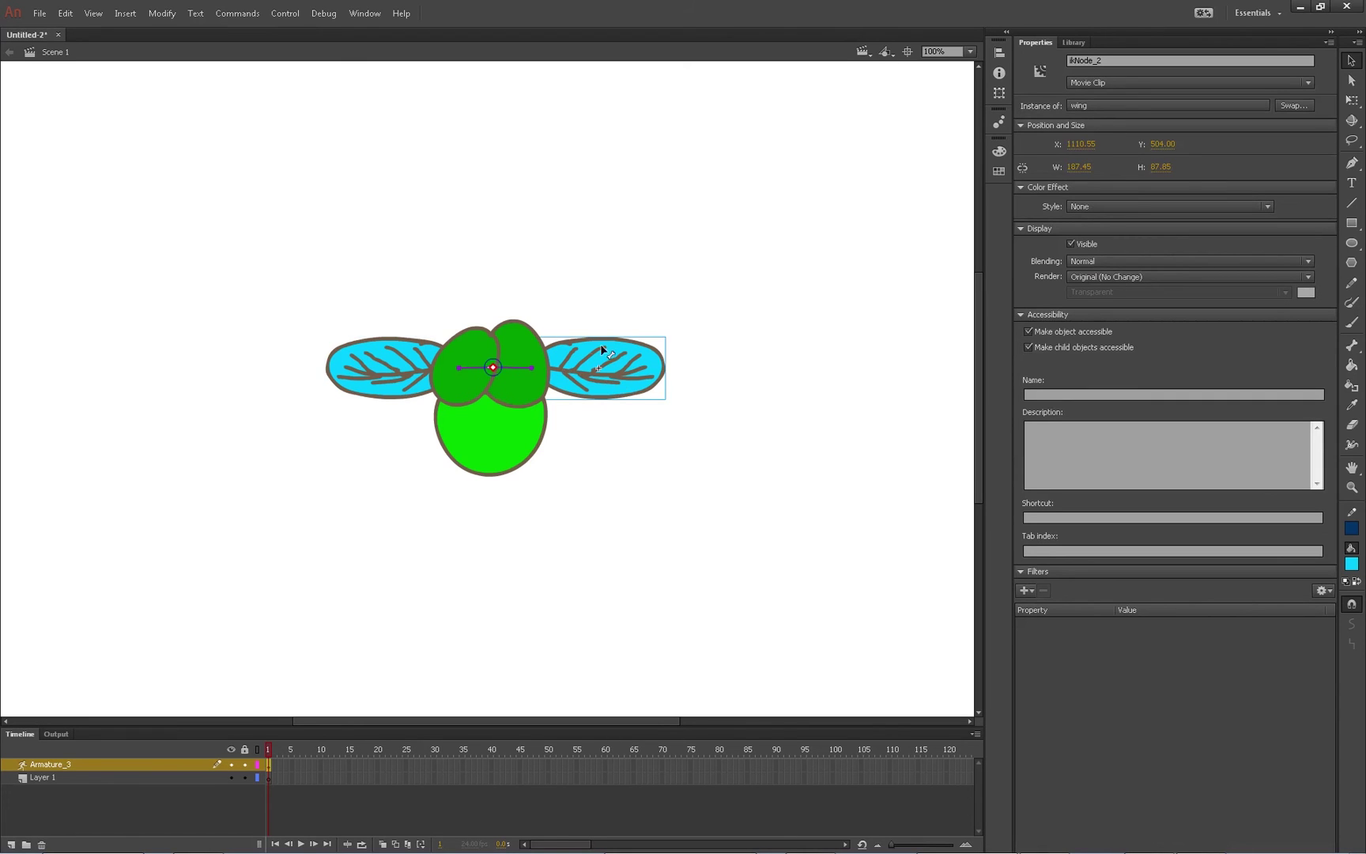
left_click_drag(664, 375, 771, 356)
left_click(353, 362)
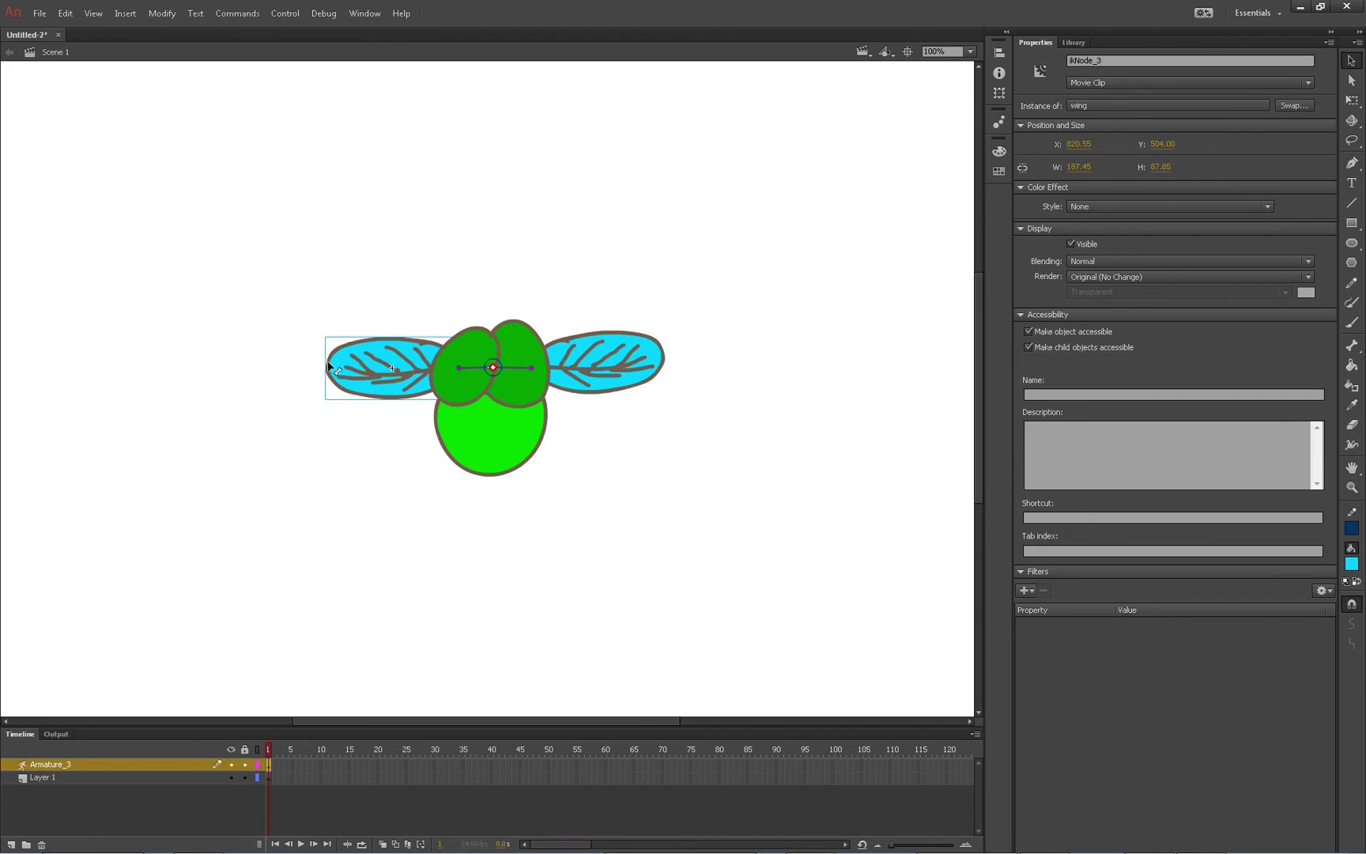
left_click_drag(353, 363, 328, 245)
left_click(667, 357)
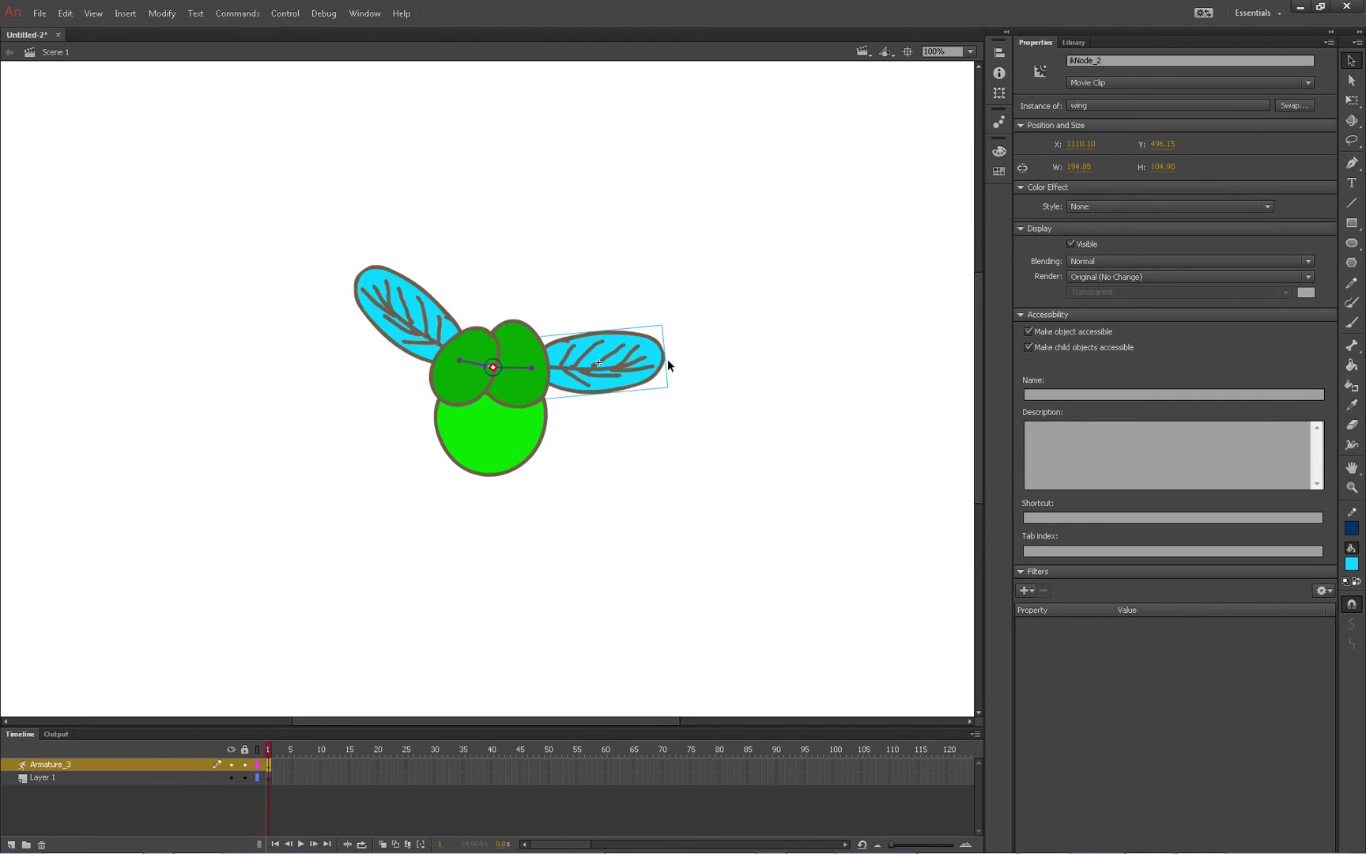
left_click_drag(666, 357, 636, 257)
key("ctrl+shift+a")
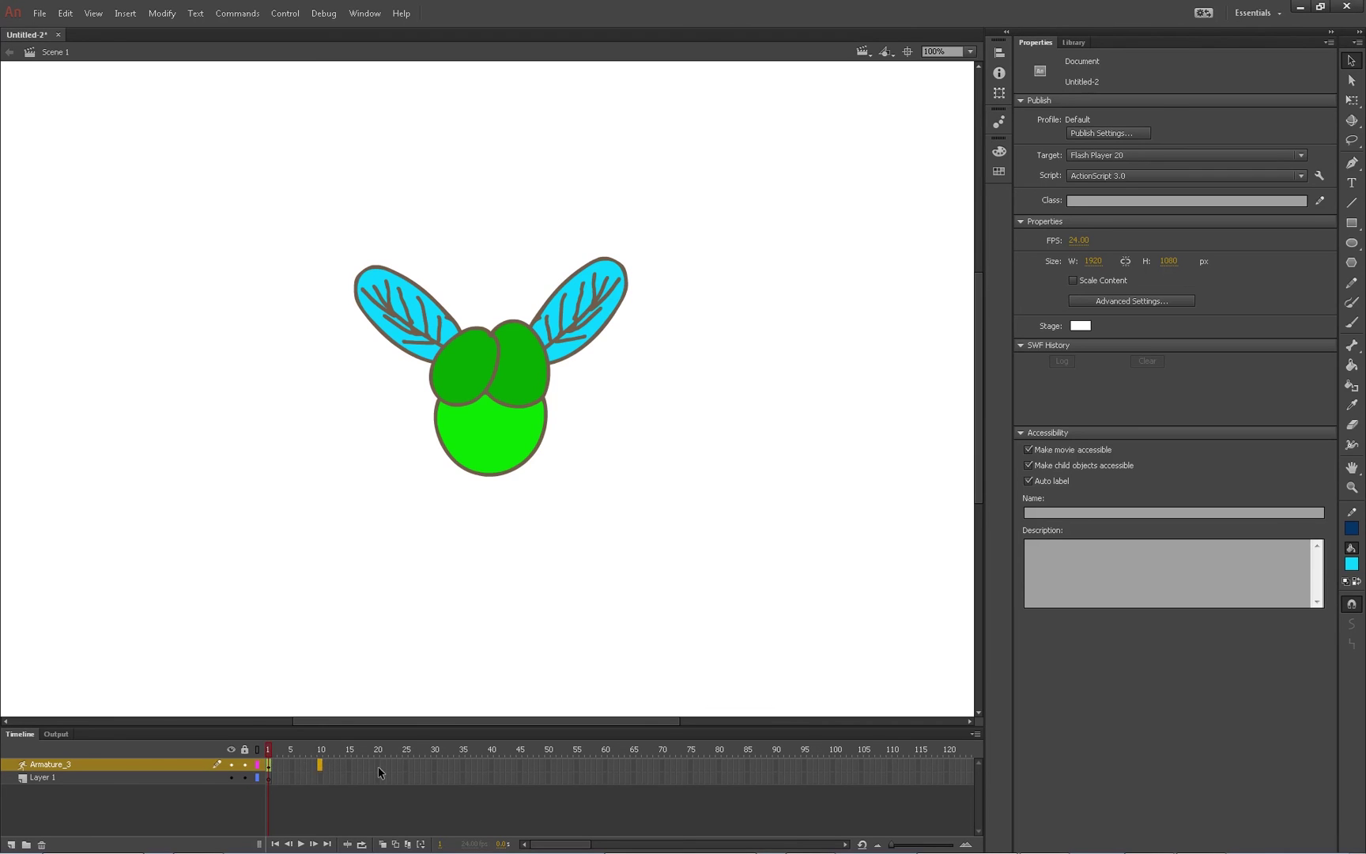
At frame 10, pose both wings rotated down below the body
key("F5")
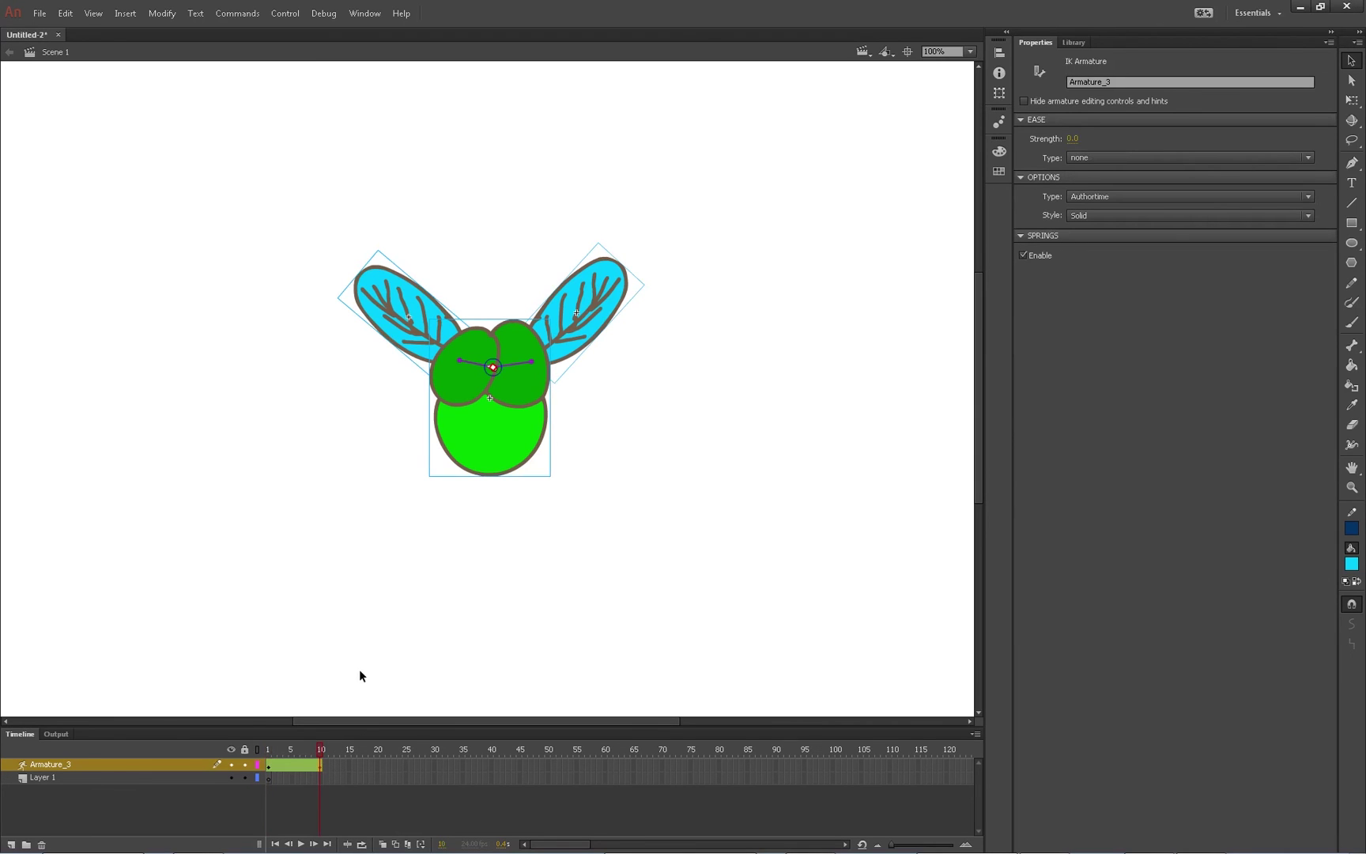
left_click(604, 289)
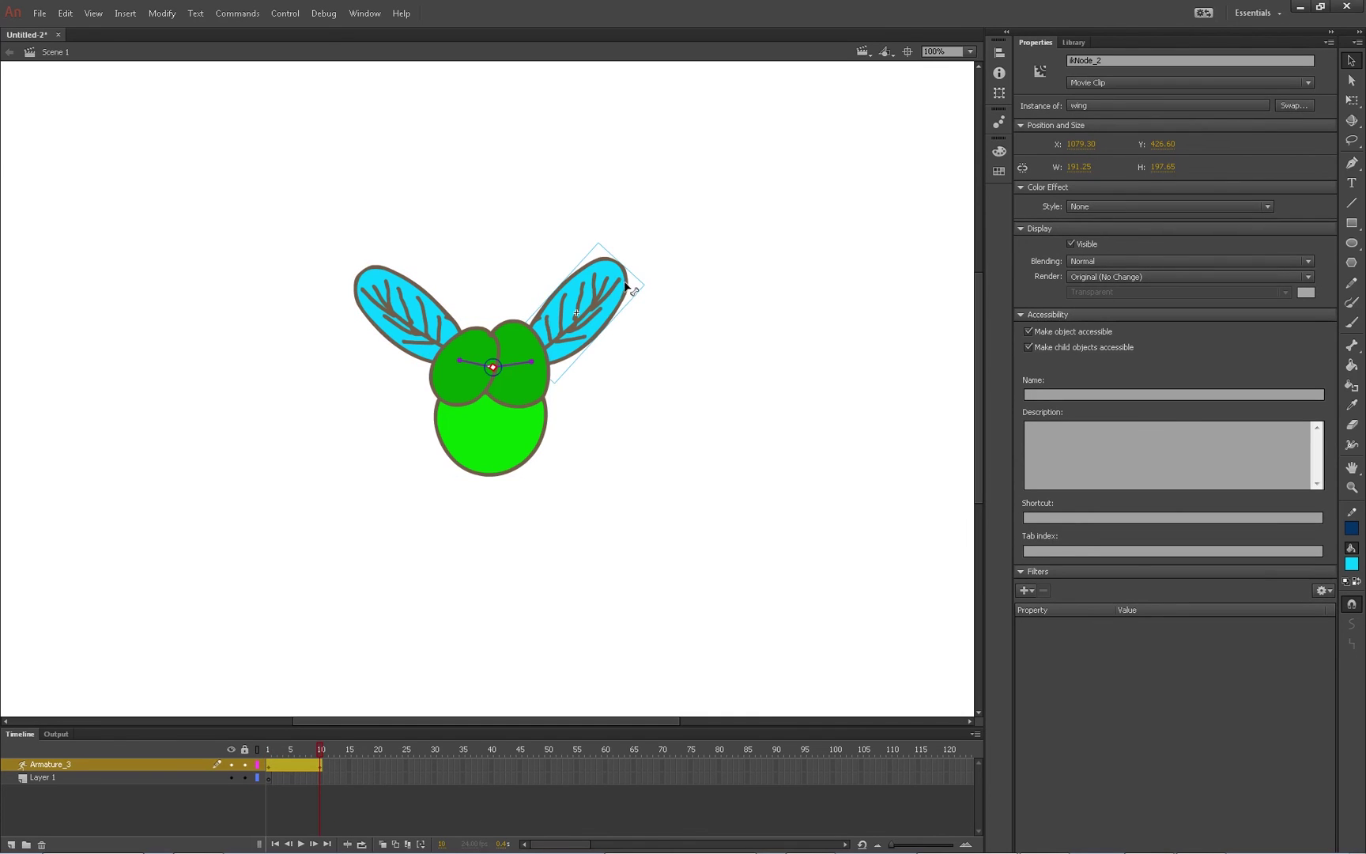
left_click_drag(626, 286, 694, 484)
left_click(361, 292)
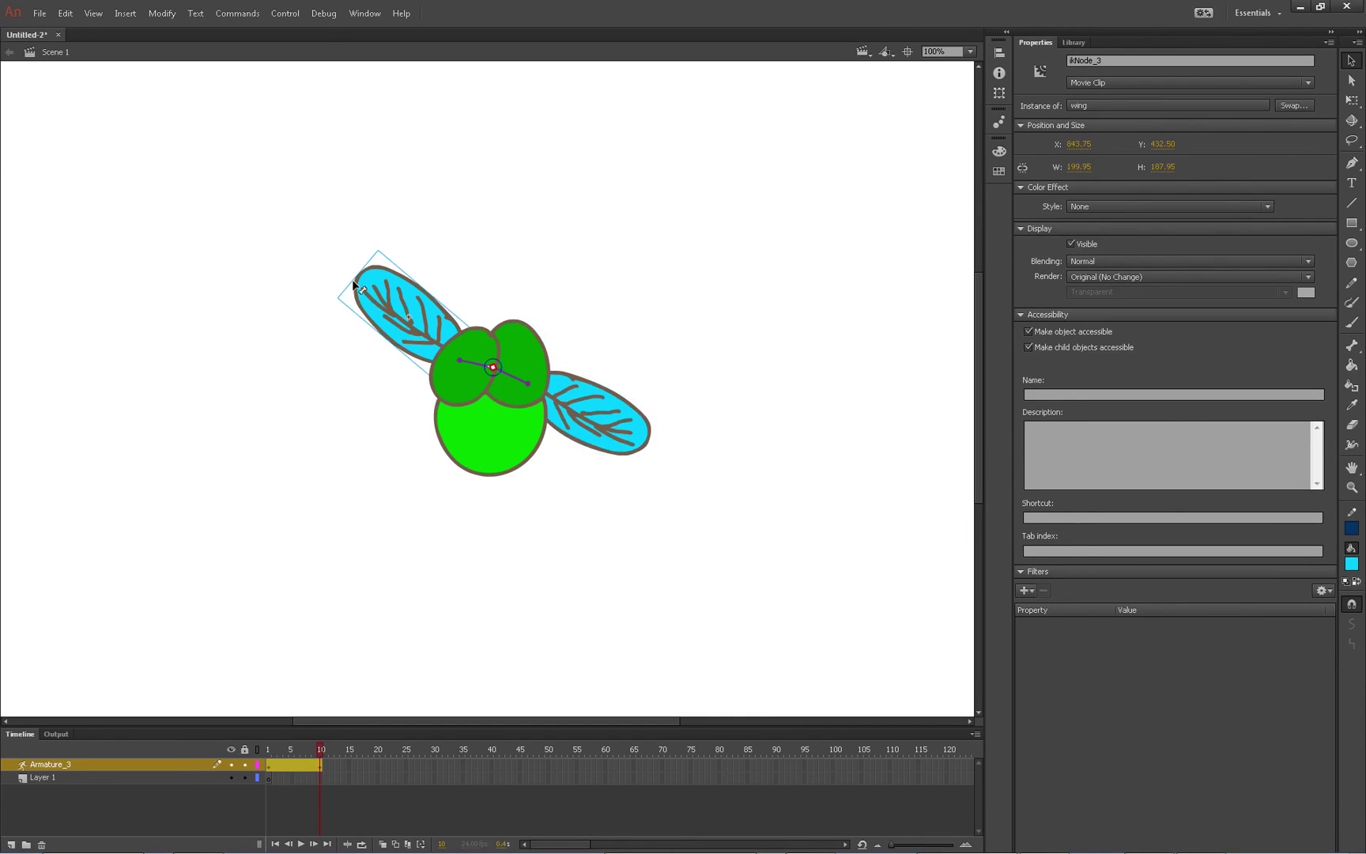
left_click_drag(361, 292, 336, 521)
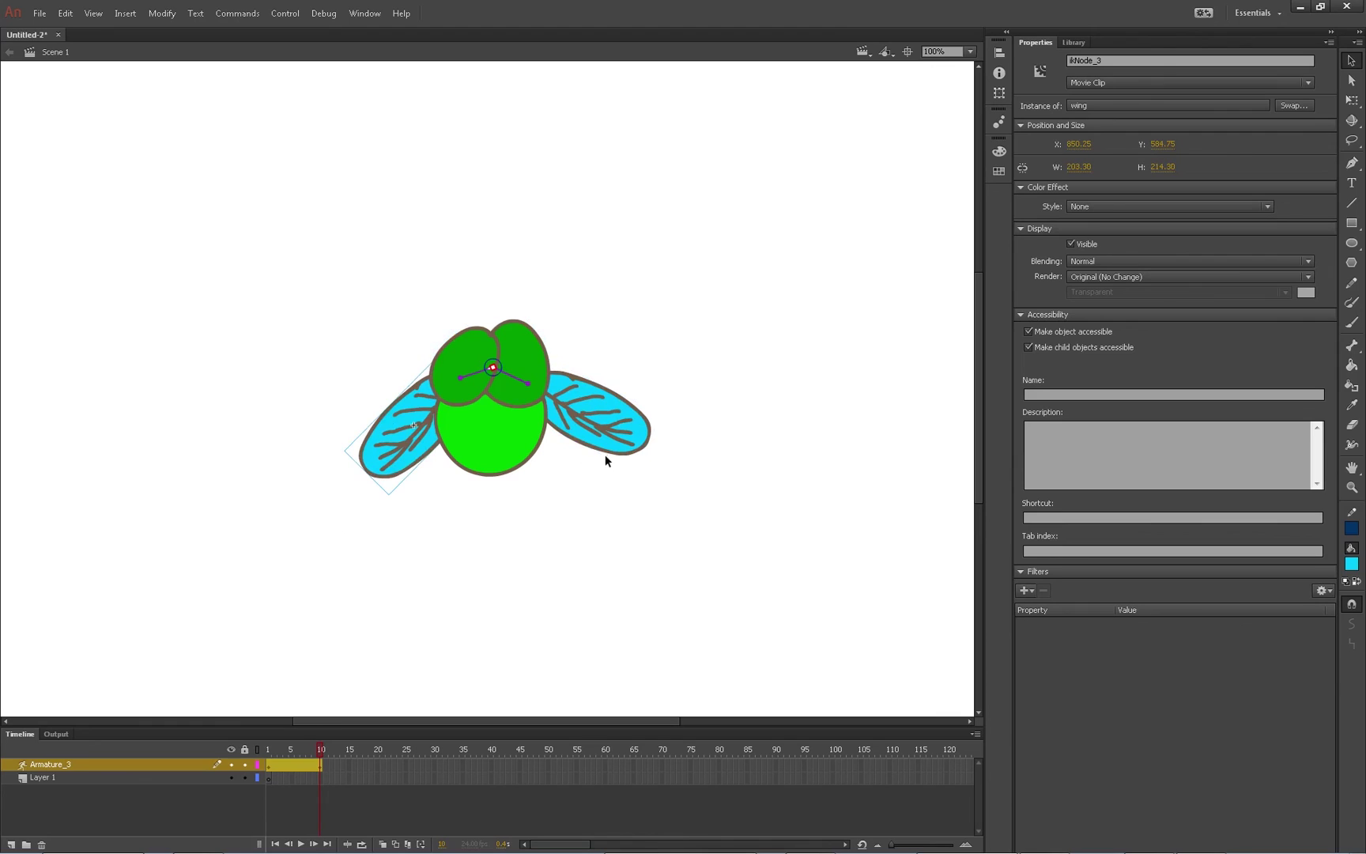
mouse_move(620, 464)
left_mouse_down()
mouse_move(609, 477)
mouse_move(625, 482)
left_mouse_up()
left_click(514, 553)
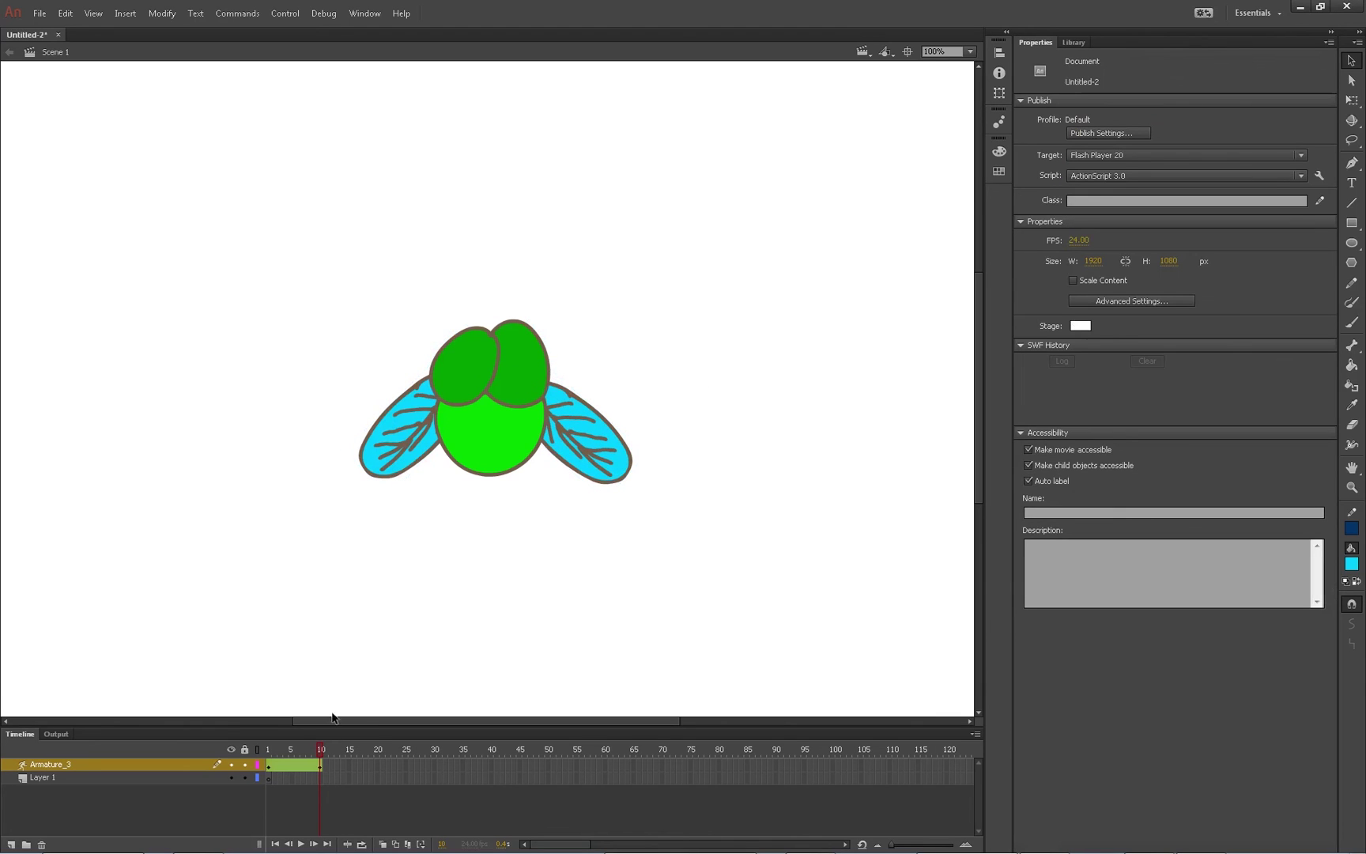
Insert a pose at frame 20 with both wings rotated back up
left_click(377, 776)
left_click(374, 765)
key("F6")
left_click_drag(633, 472, 624, 201)
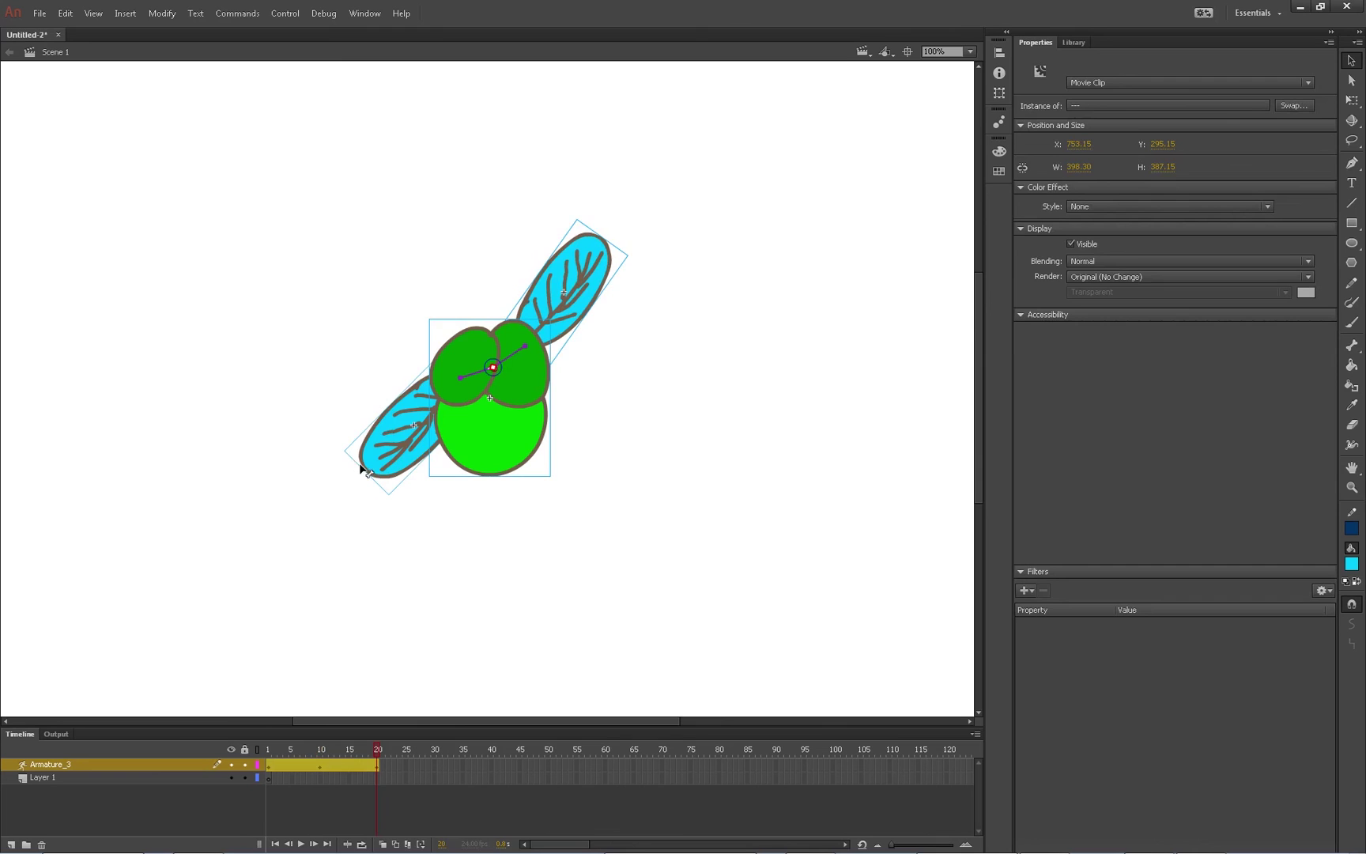
left_click_drag(352, 460, 326, 265)
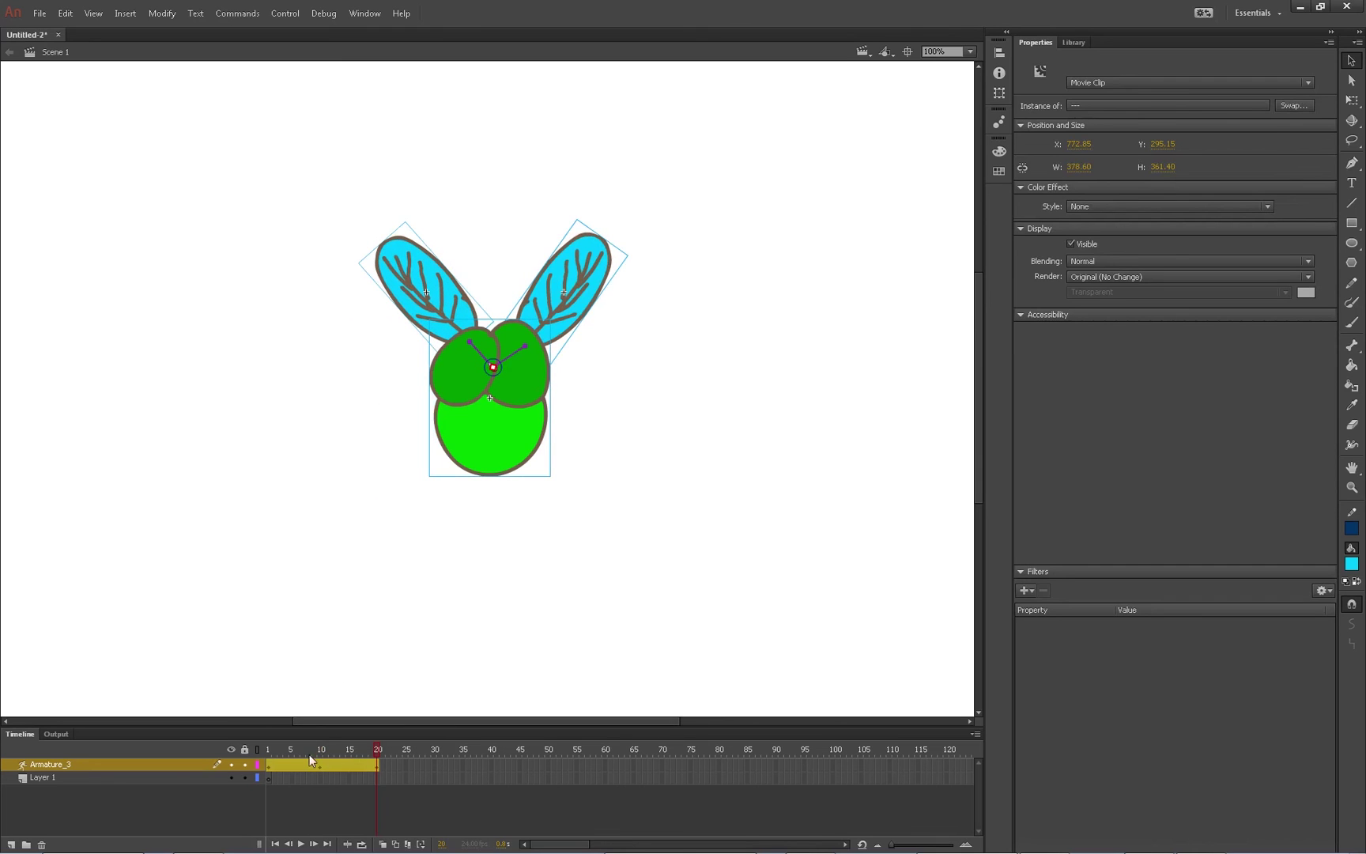
left_click(272, 746)
key("Return")
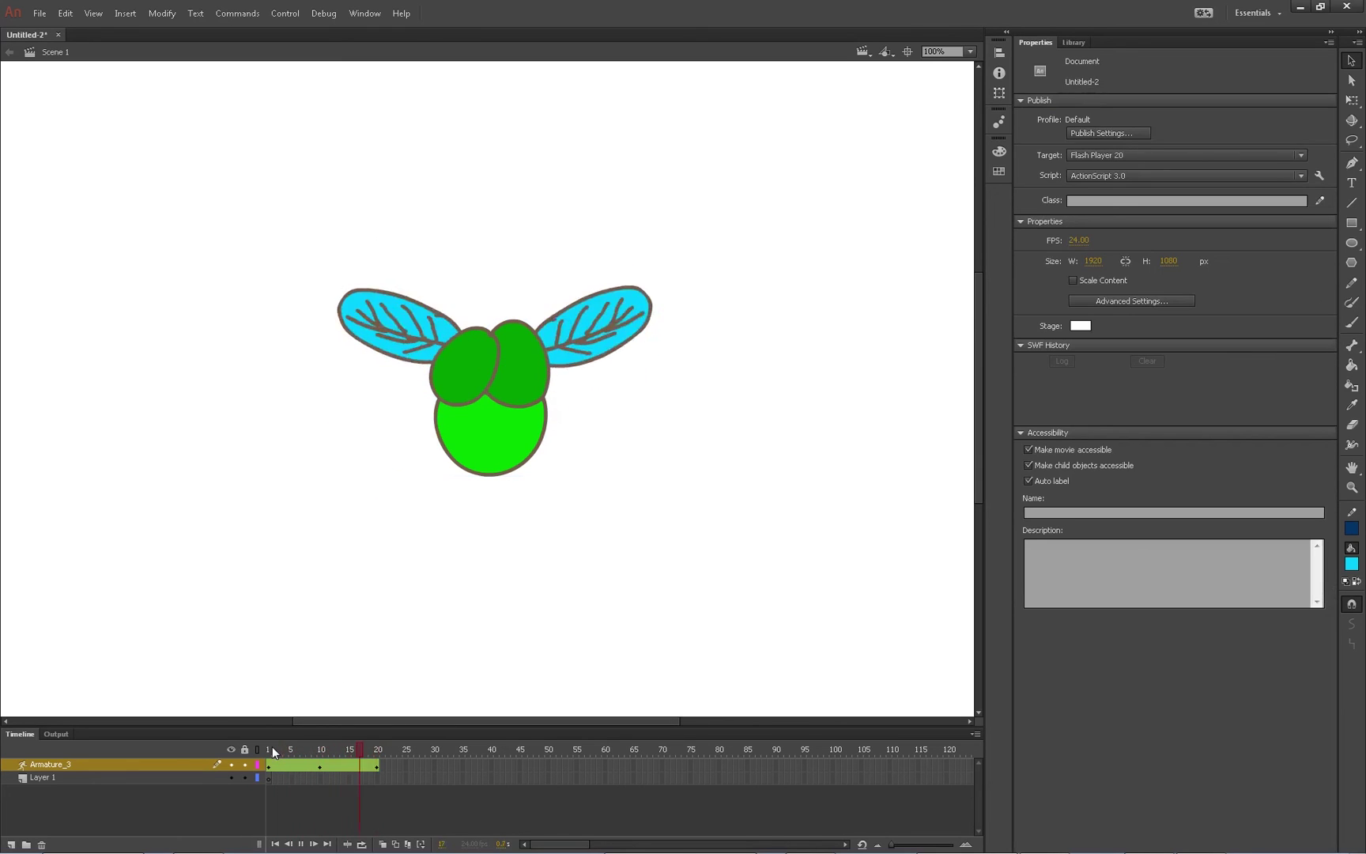